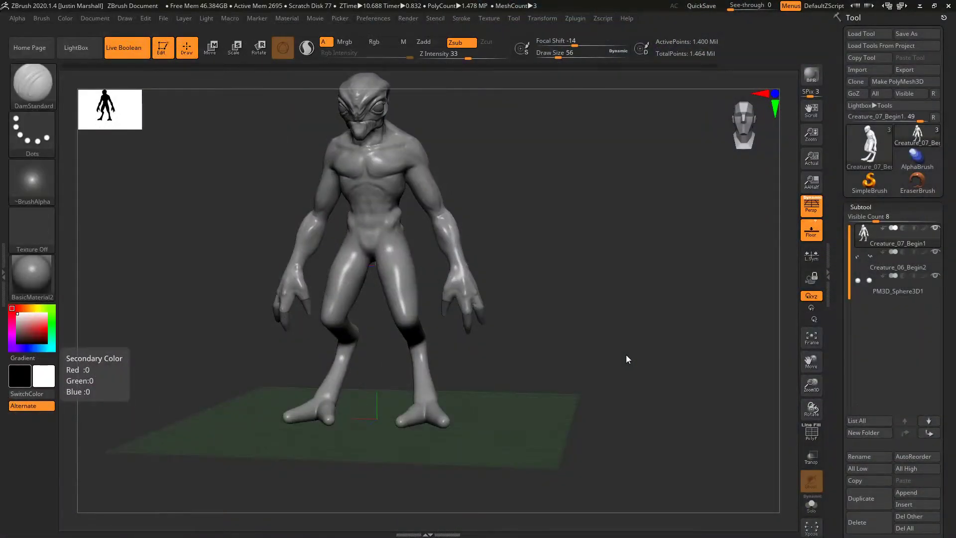
- Start a tendon ridge with the ClayBuildup brush on the front of the foot, above the outer toe
left_click_drag(571, 173, 573, 256)
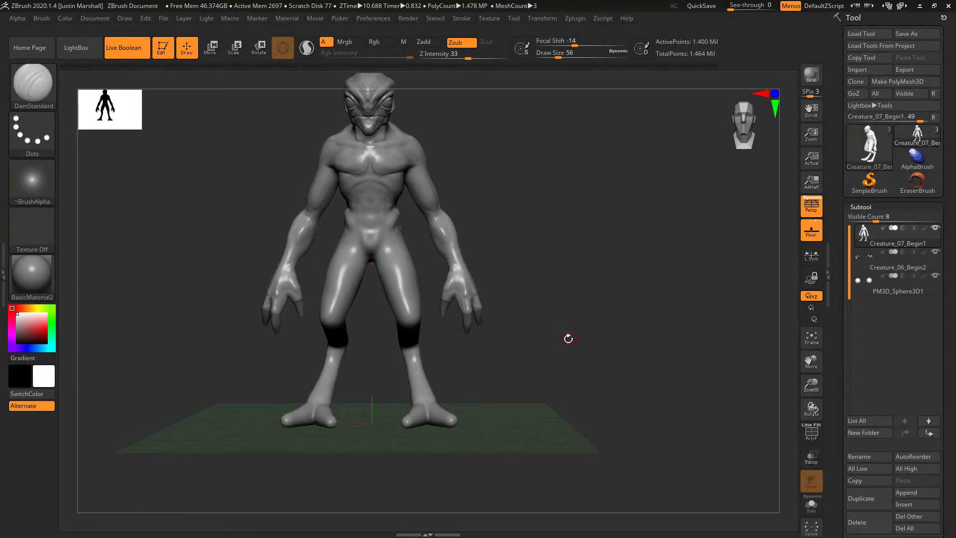
left_click_drag(569, 339, 617, 301, "alt")
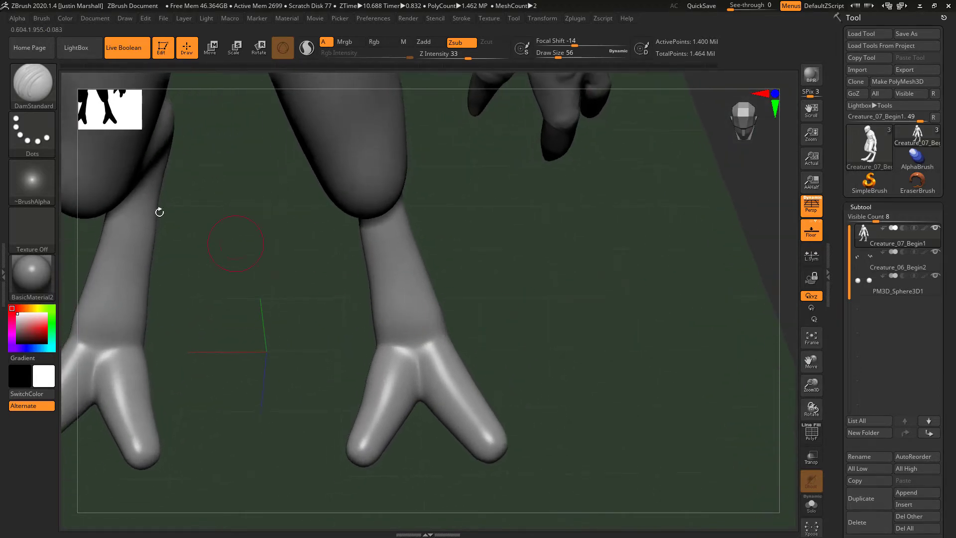
left_click(34, 94)
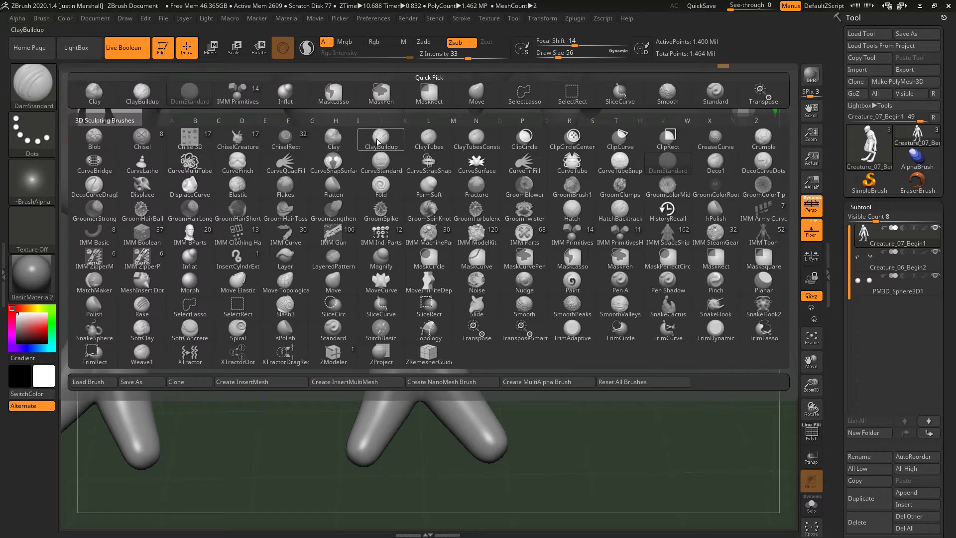
left_click(377, 143)
left_click_drag(531, 291, 519, 294)
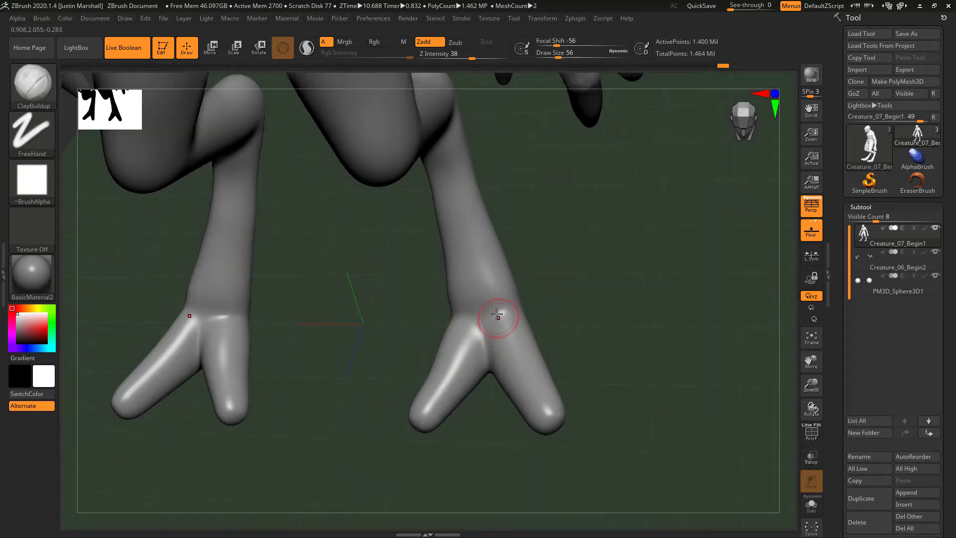
left_click_drag(497, 314, 505, 332)
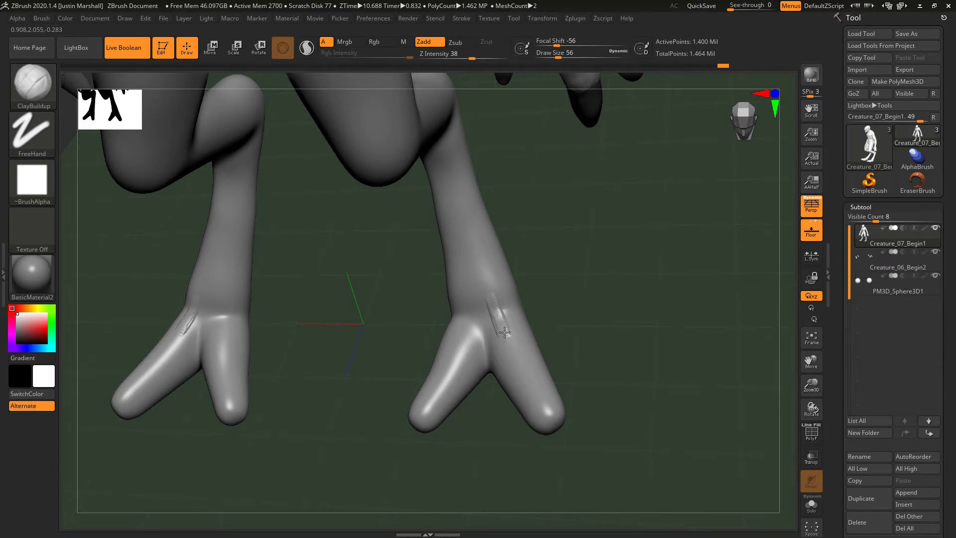
- Build up tendons at draw size 83 from the lower leg onto the outer toe, smooth them and remesh the body
left_click(563, 57)
mouse_move(490, 286)
left_mouse_down()
mouse_move(514, 345)
mouse_move(480, 273)
left_mouse_up()
left_click_drag(556, 269, 488, 244)
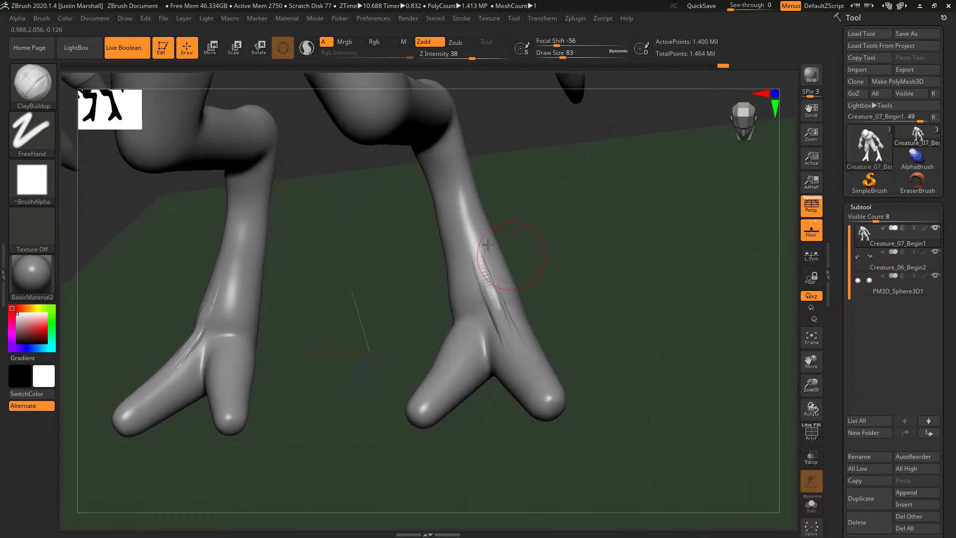
mouse_move(465, 208)
left_mouse_down()
mouse_move(485, 289)
mouse_move(518, 358)
left_mouse_up()
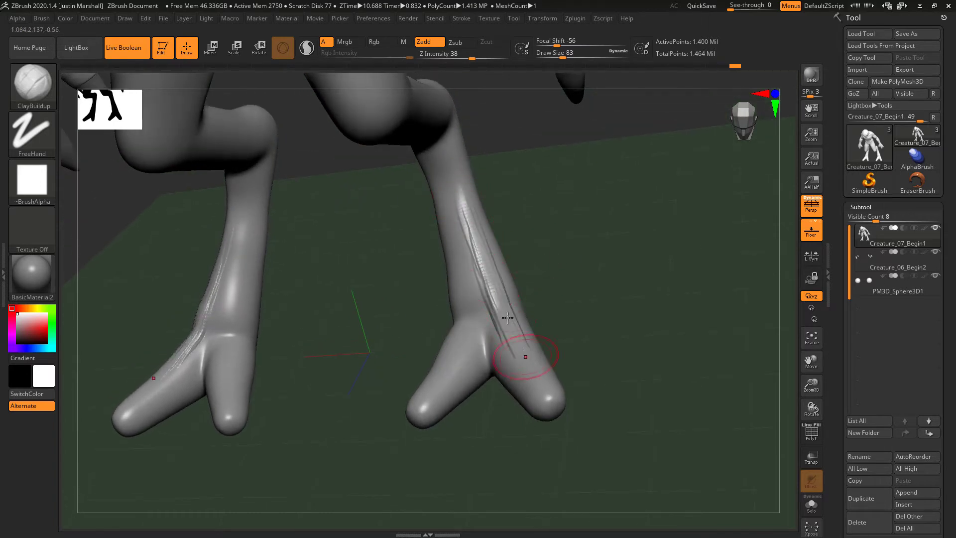
mouse_move(472, 238)
left_mouse_down()
mouse_move(531, 374)
mouse_move(505, 336)
mouse_move(484, 267)
left_mouse_up()
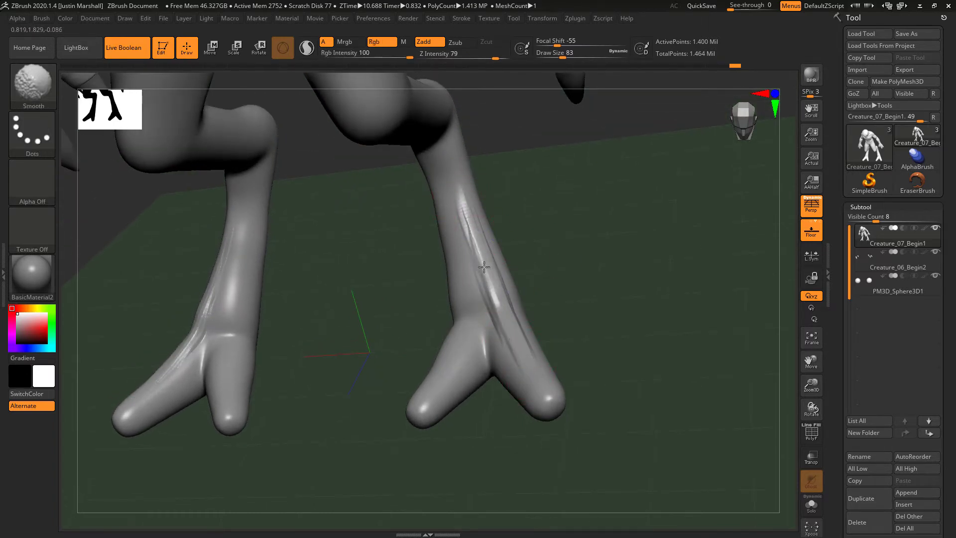
mouse_move(569, 197)
left_mouse_down("ctrl")
mouse_move(620, 249)
mouse_move(599, 249)
mouse_move(612, 250)
left_mouse_up("ctrl")
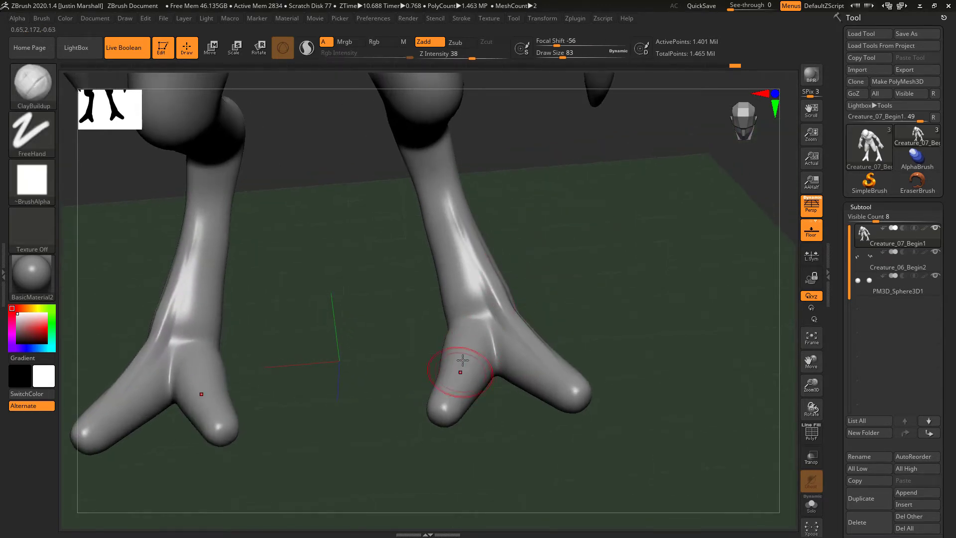
- Sculpt tendons down the lower leg onto the inner toe, blend the strokes and remesh the body
left_click_drag(460, 268, 455, 304)
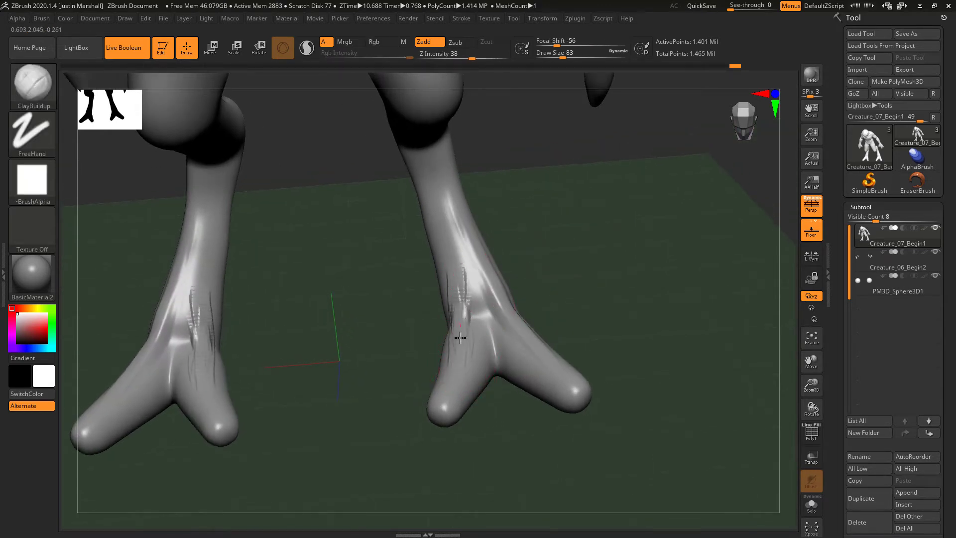
left_click_drag(460, 338, 458, 340)
mouse_move(441, 209)
left_mouse_down()
mouse_move(458, 346)
mouse_move(438, 186)
left_mouse_up()
key("ctrl")
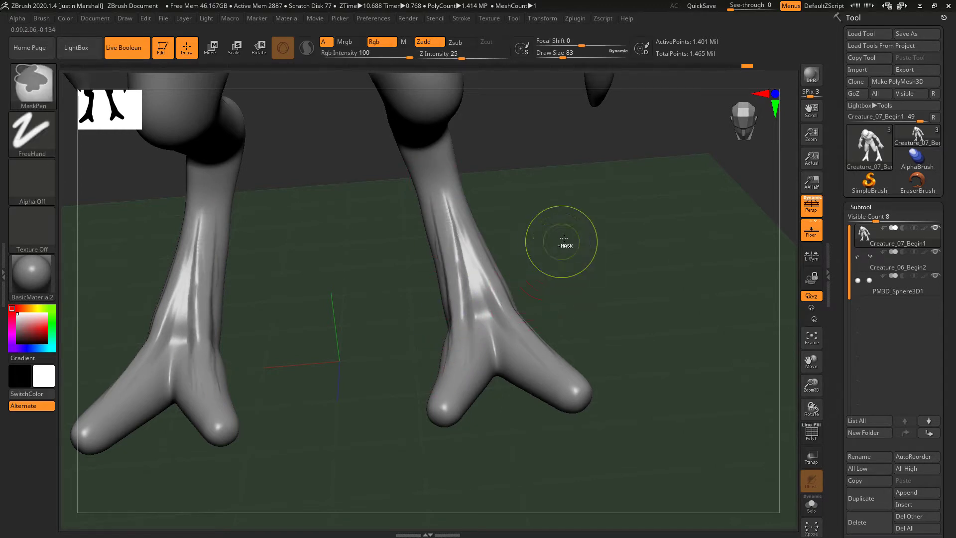
left_click_drag(617, 239, 624, 236, "ctrl")
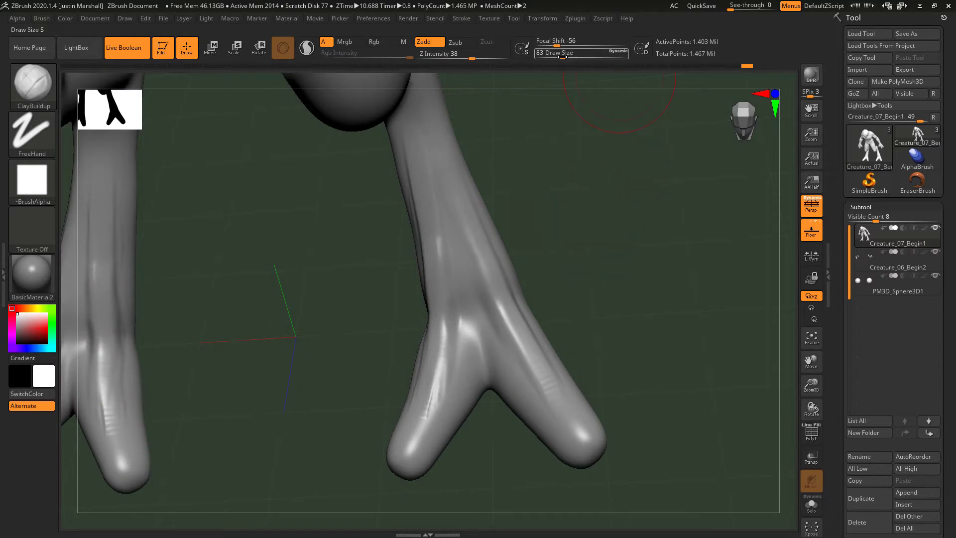
- Sculpt curved skin folds between the two toes at draw size 35, smooth them and remesh the body
left_click_drag(565, 56, 553, 57)
left_click_drag(593, 303, 617, 304)
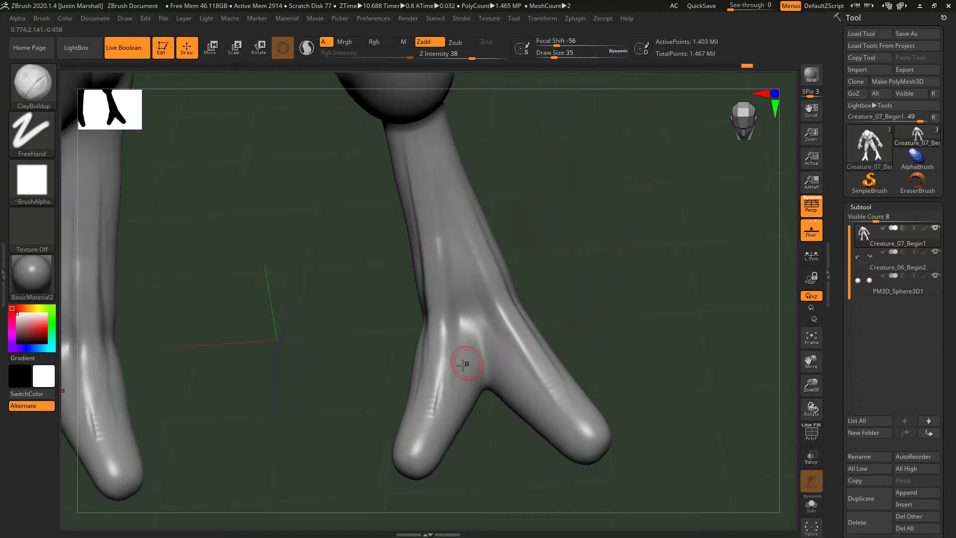
mouse_move(461, 362)
left_mouse_down()
mouse_move(448, 390)
mouse_move(496, 353)
left_mouse_up()
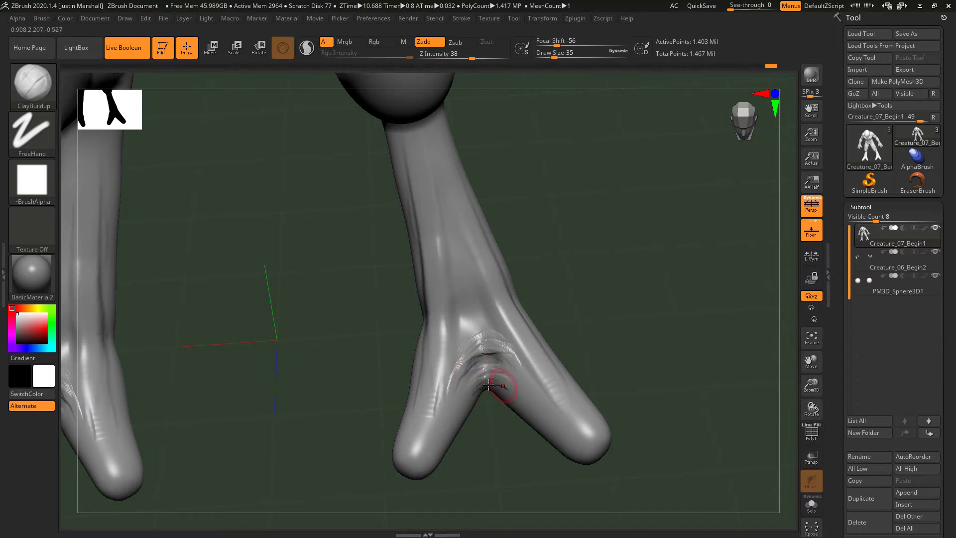
left_click_drag(489, 384, 457, 399)
mouse_move(487, 330)
left_mouse_down()
mouse_move(454, 343)
mouse_move(457, 313)
left_mouse_up()
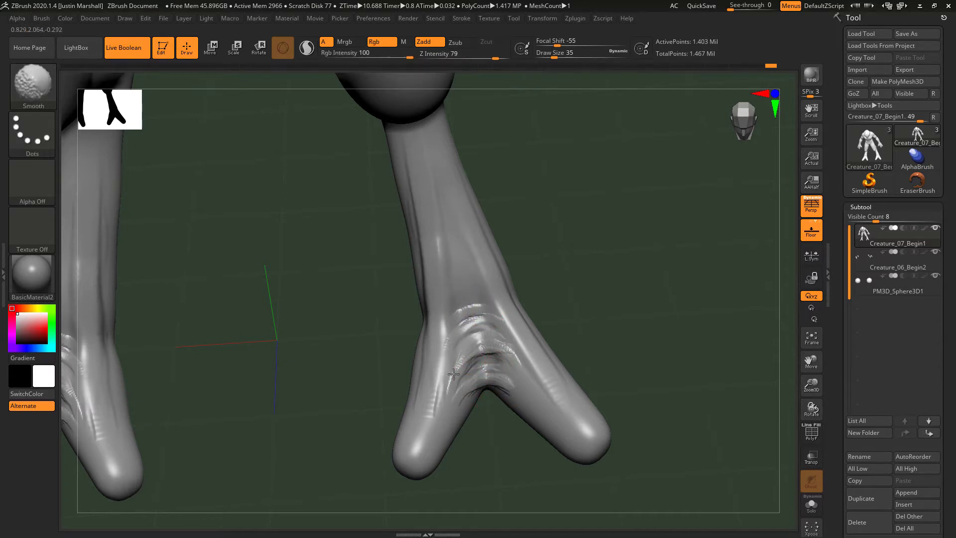
key("ctrl")
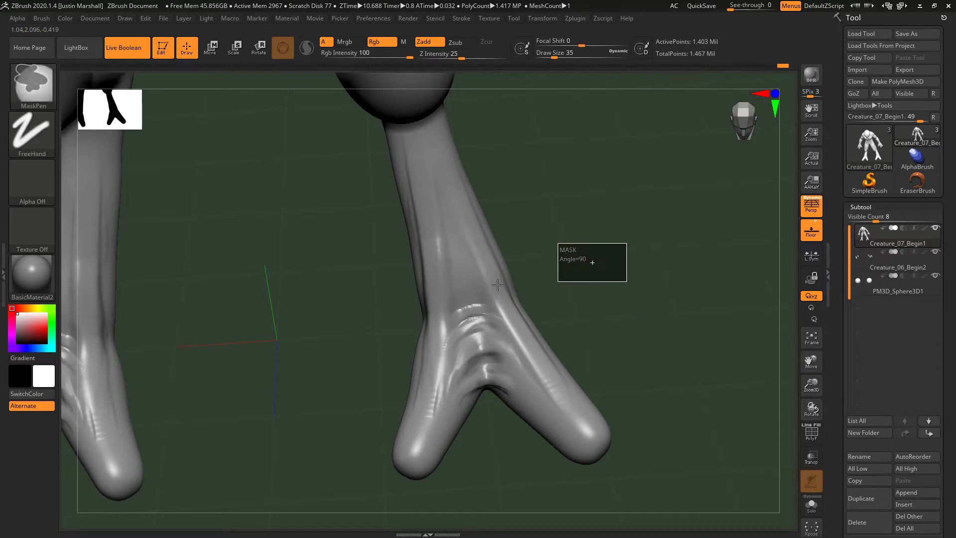
left_click_drag(490, 315, 448, 340, "shift")
left_click_drag(438, 240, 448, 361)
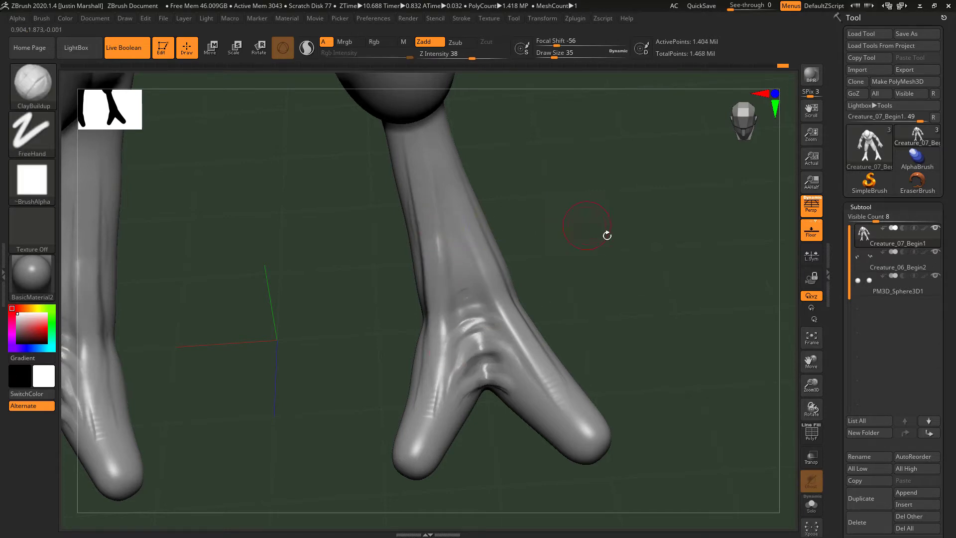
- Reinforce the tendon ridges running from the lower leg onto both toes and soften their edges
mouse_move(606, 234)
left_mouse_down()
mouse_move(584, 230)
mouse_move(491, 267)
mouse_move(547, 386)
left_mouse_up()
key("shift")
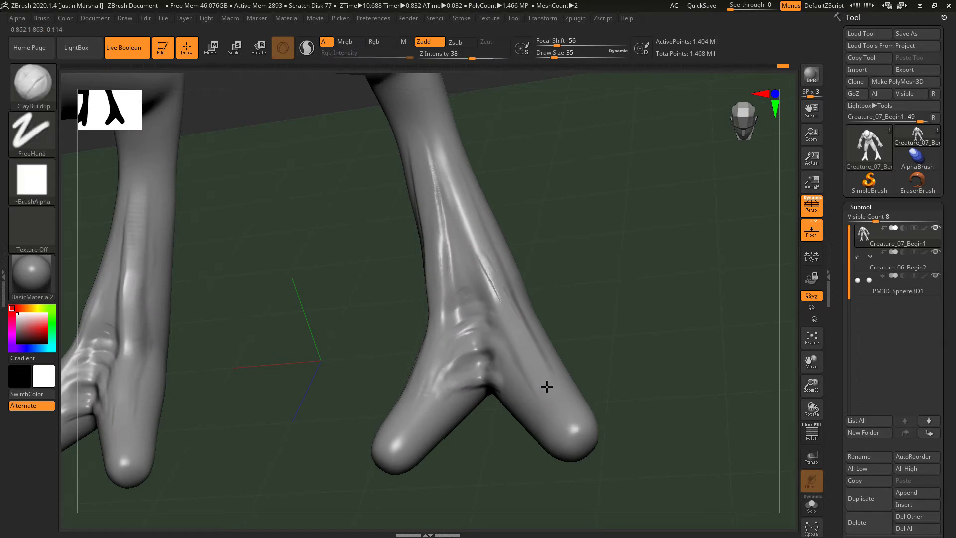
mouse_move(482, 238)
left_mouse_down()
mouse_move(545, 382)
mouse_move(533, 369)
left_mouse_up()
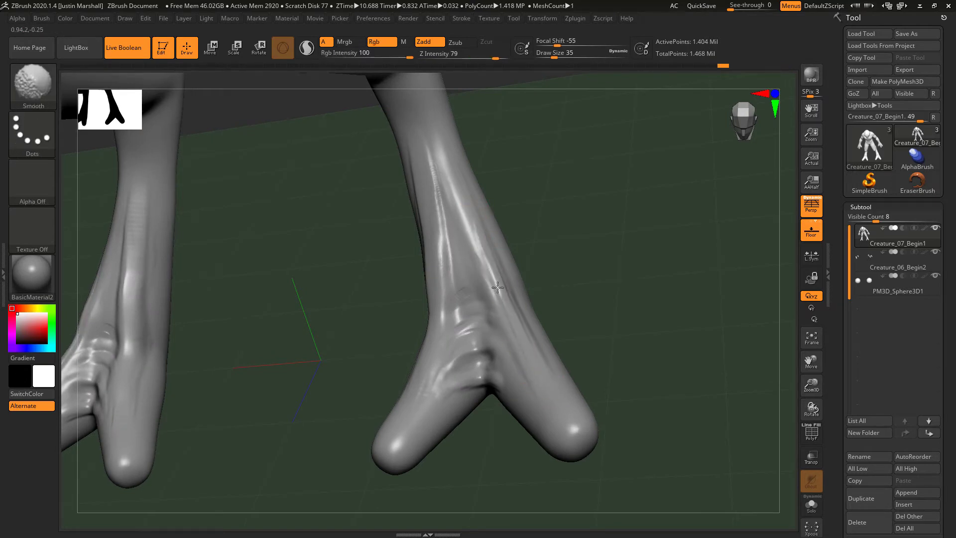
left_click_drag(553, 283, 612, 269)
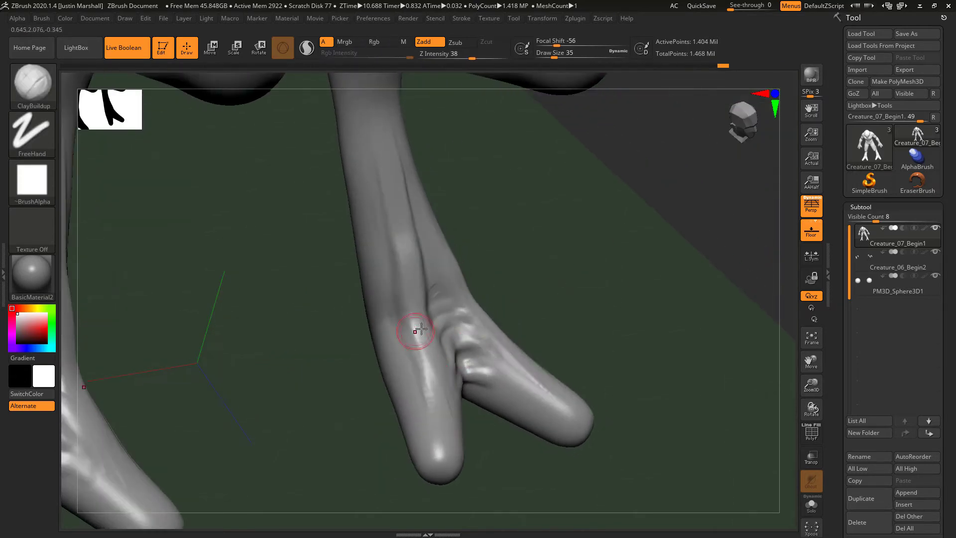
left_click_drag(412, 311, 429, 387)
mouse_move(409, 292)
left_mouse_down()
mouse_move(430, 383)
mouse_move(414, 323)
left_mouse_up()
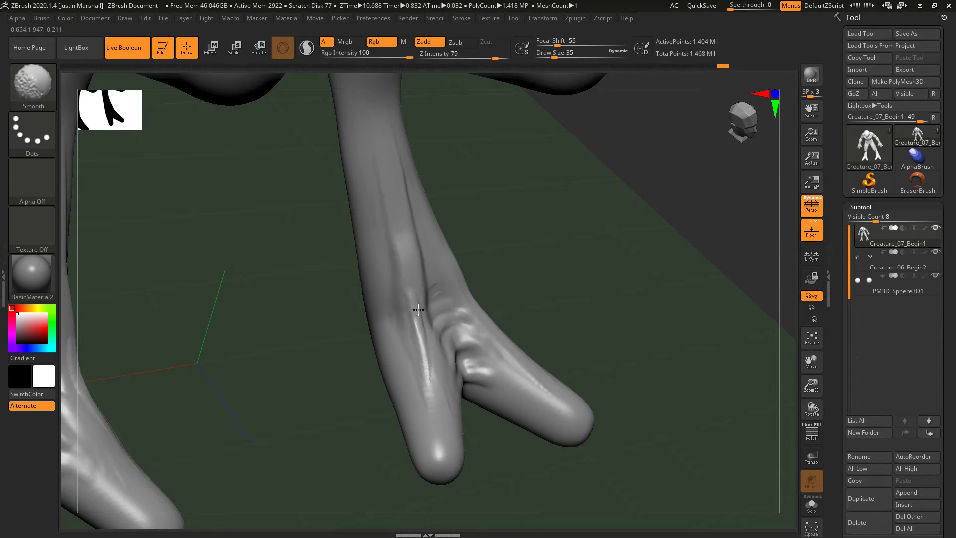
- Smooth the transitions around the tendons at the top of the foot and along the toes
right_click_drag(576, 197, 416, 293)
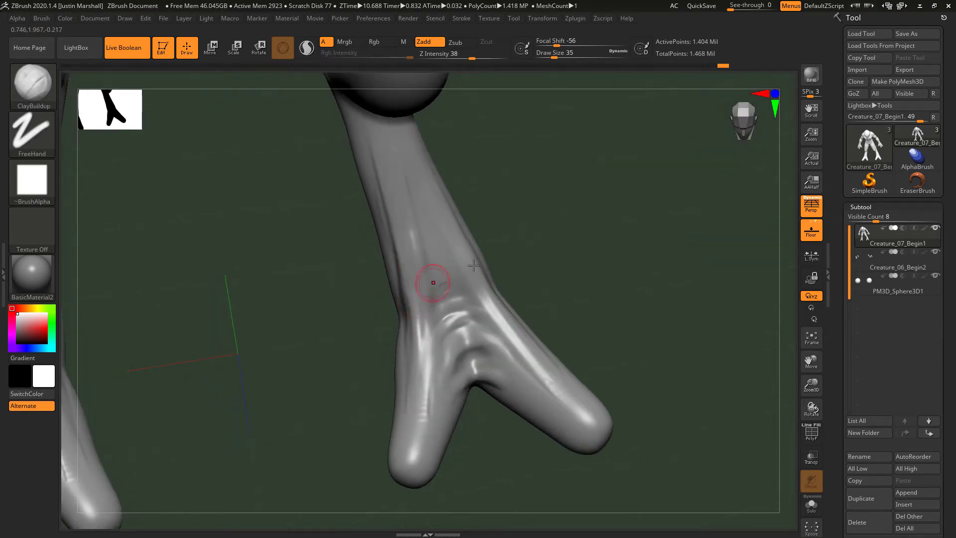
right_click_drag(474, 265, 469, 276)
left_click_drag(393, 330, 395, 313, "shift")
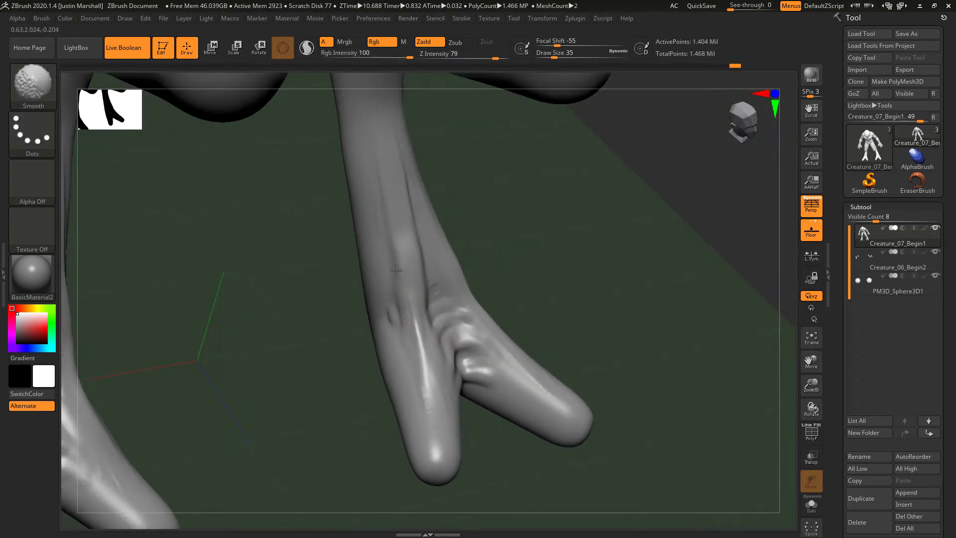
right_click_drag(396, 270, 500, 304)
left_click_drag(500, 304, 547, 400, "shift")
- Build a rounded bony bump on the back of the hock joint at draw size 59 and smooth it
mouse_move(583, 353)
right_mouse_down()
mouse_move(596, 292)
mouse_move(566, 321)
mouse_move(578, 312)
mouse_move(565, 303)
mouse_move(742, 211)
mouse_move(680, 292)
right_mouse_up()
left_click_drag(443, 242, 453, 233)
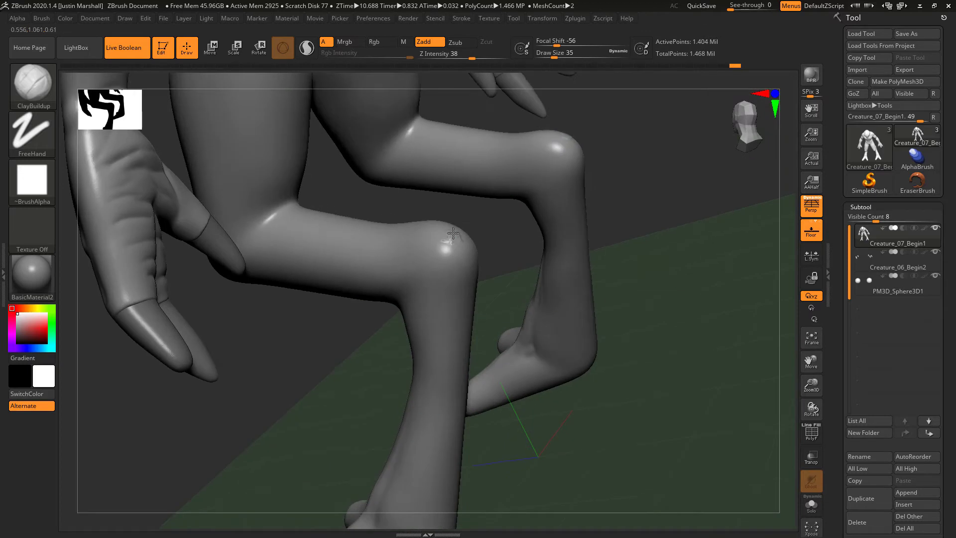
left_click_drag(554, 56, 559, 56)
mouse_move(444, 234)
left_mouse_down()
mouse_move(463, 224)
mouse_move(463, 243)
left_mouse_up()
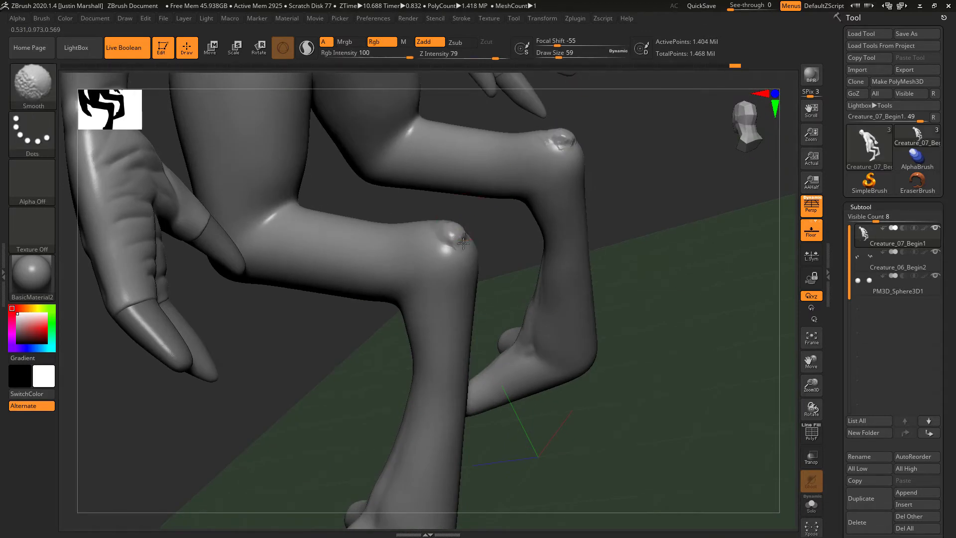
right_click_drag(499, 215, 434, 222)
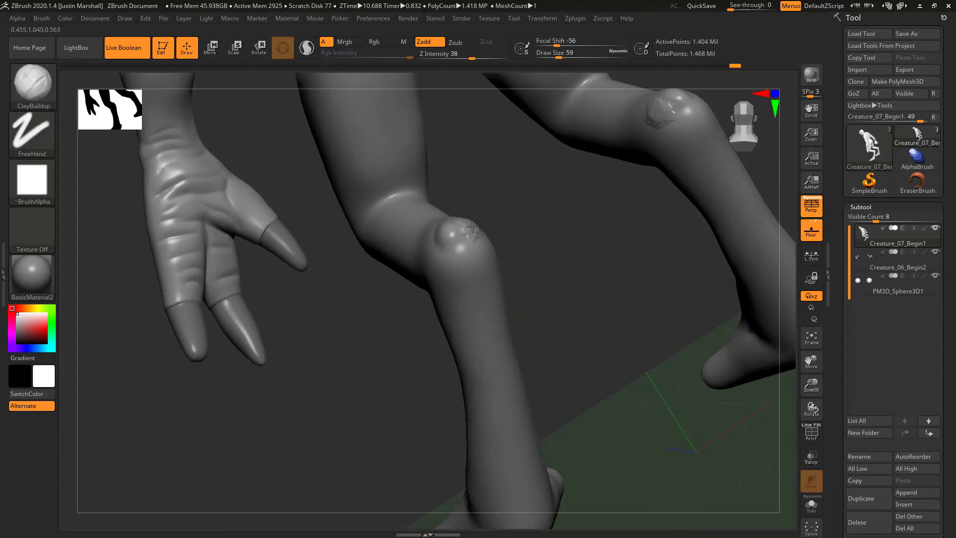
left_click_drag(472, 227, 464, 241)
left_click_drag(464, 234, 467, 227, "shift")
- Sculpt a raised kneecap on the front of the knee, smooth it and remesh the body
mouse_move(543, 279)
right_mouse_down("ctrl")
mouse_move(530, 215)
mouse_move(444, 206)
right_mouse_up("ctrl")
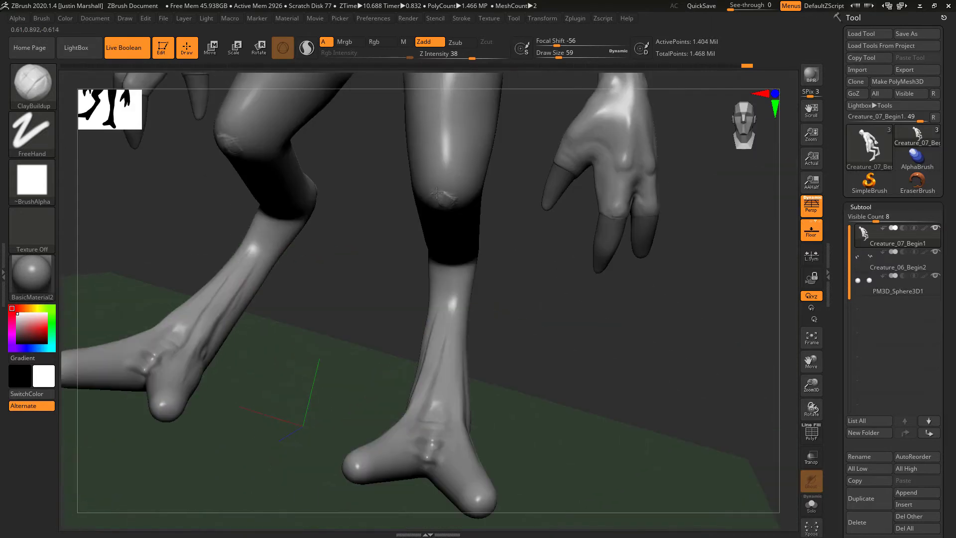
left_click_drag(436, 192, 456, 201)
right_click_drag(464, 202, 432, 205)
left_click_drag(428, 203, 429, 201, "shift")
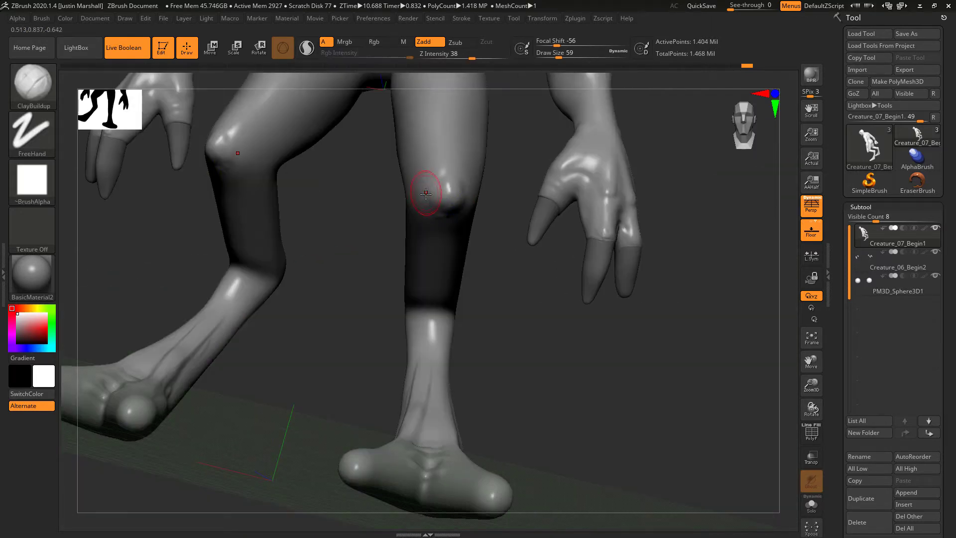
key("shift")
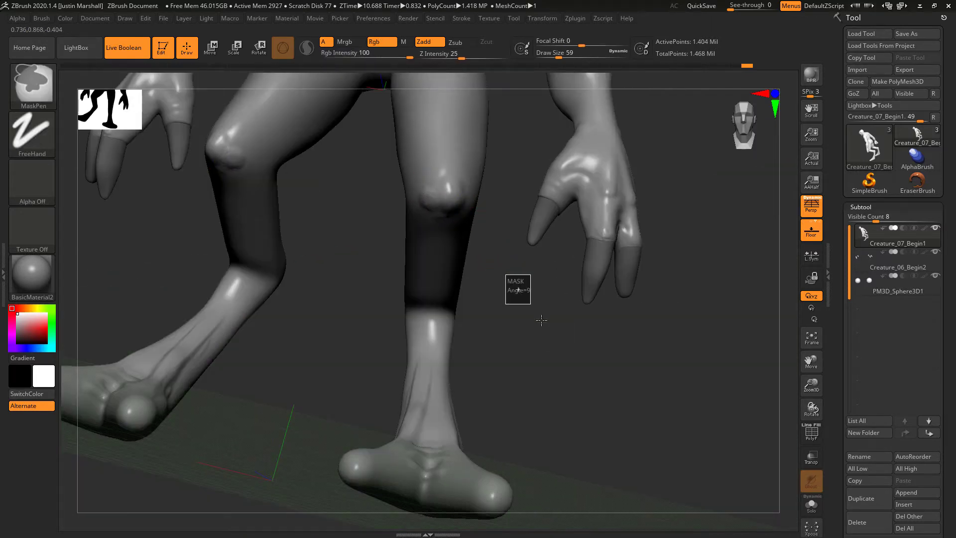
- Set the ClayBuildup brush's LazyMouse radius to 39
mouse_move(522, 311)
right_mouse_down()
mouse_move(513, 318)
mouse_move(465, 272)
right_mouse_up()
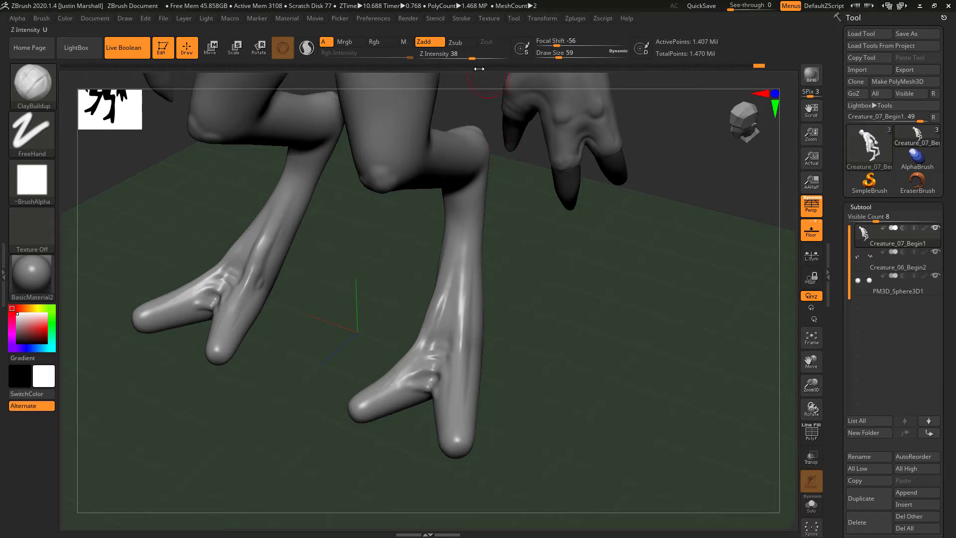
left_click(461, 19)
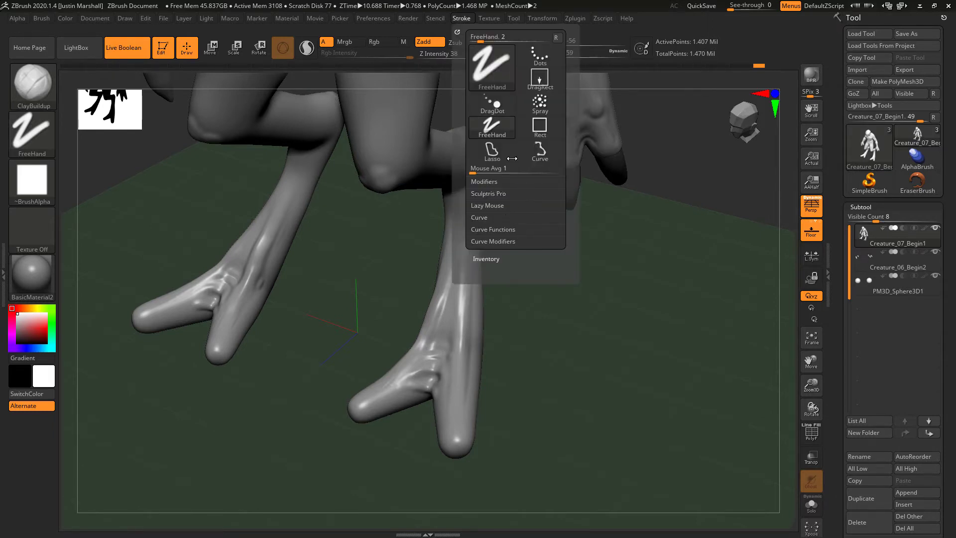
left_click(498, 205)
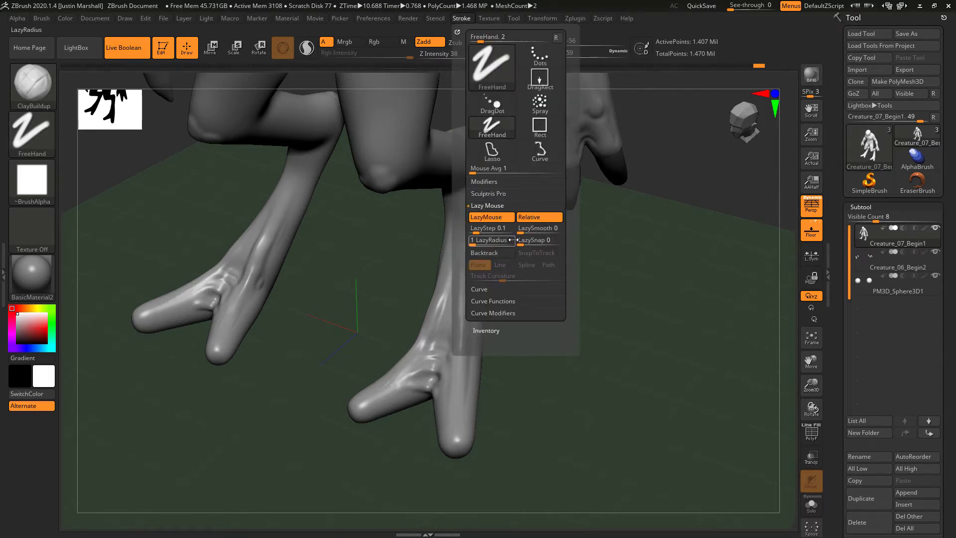
left_click_drag(477, 244, 482, 242)
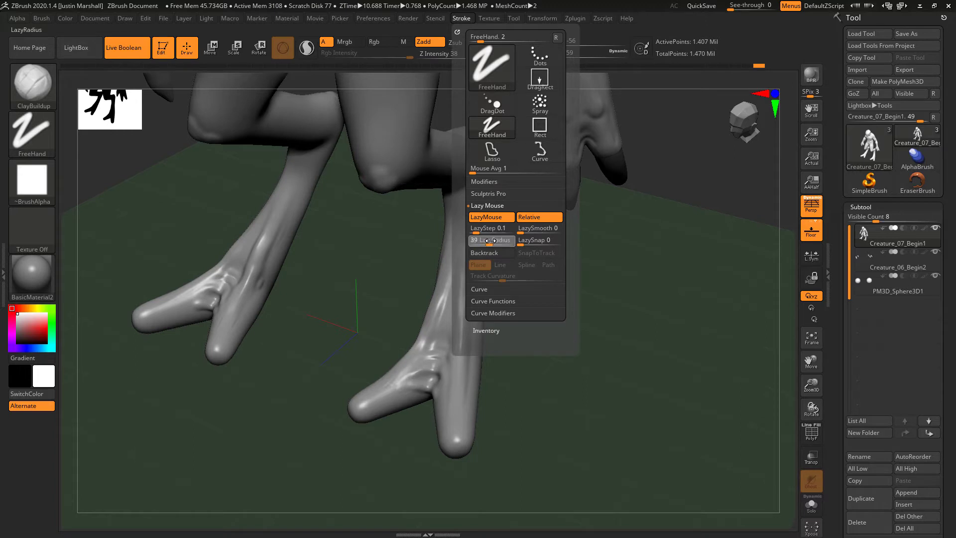
left_click_drag(331, 255, 407, 261)
- Draw a long tendon down the lower leg toward the outer toe and smooth its lower end
left_click_drag(527, 274, 479, 283)
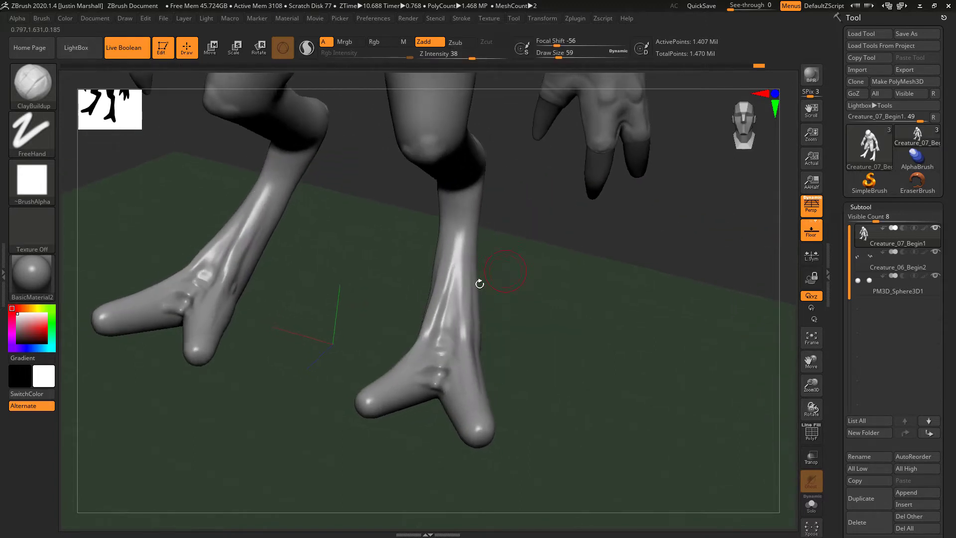
mouse_move(467, 224)
left_mouse_down()
mouse_move(473, 398)
mouse_move(466, 295)
left_mouse_up()
key("shift")
left_click_drag(471, 370, 476, 356, "shift")
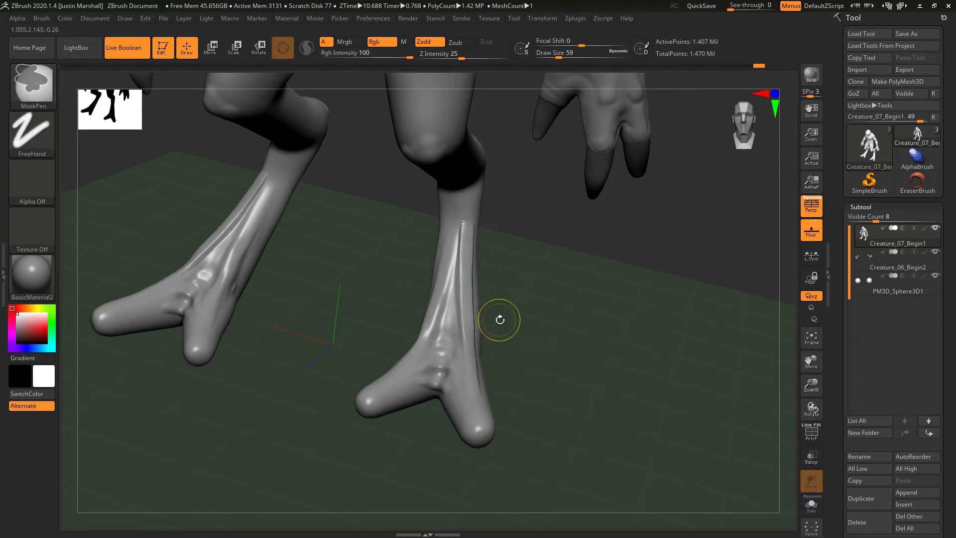
- Undo the last tendon strokes, redraw the tendon from the outer toe up the lower leg, and smooth its lower end
key("ctrl+z")
key("ctrl+z")
left_click_drag(478, 406, 459, 232)
key("shift")
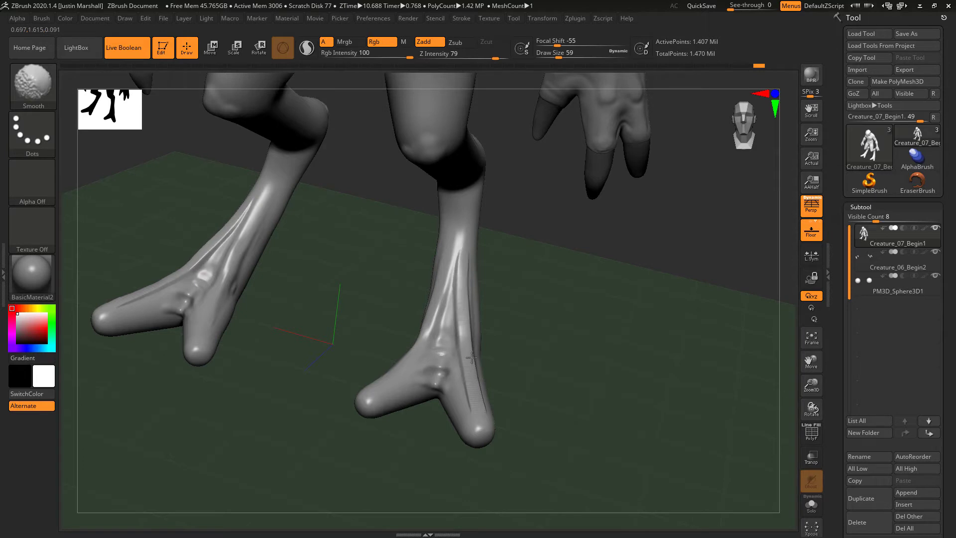
left_click_drag(477, 364, 480, 404, "shift")
- Smooth the tendons along the inner toe and up the front of the lower leg
mouse_move(508, 282)
left_mouse_down()
mouse_move(487, 312)
mouse_move(505, 306)
mouse_move(503, 332)
left_mouse_up()
mouse_move(417, 398)
left_mouse_down()
mouse_move(448, 216)
mouse_move(445, 294)
mouse_move(414, 405)
left_mouse_up()
left_click_drag(552, 314, 531, 289)
left_click_drag(462, 288, 461, 273, "shift")
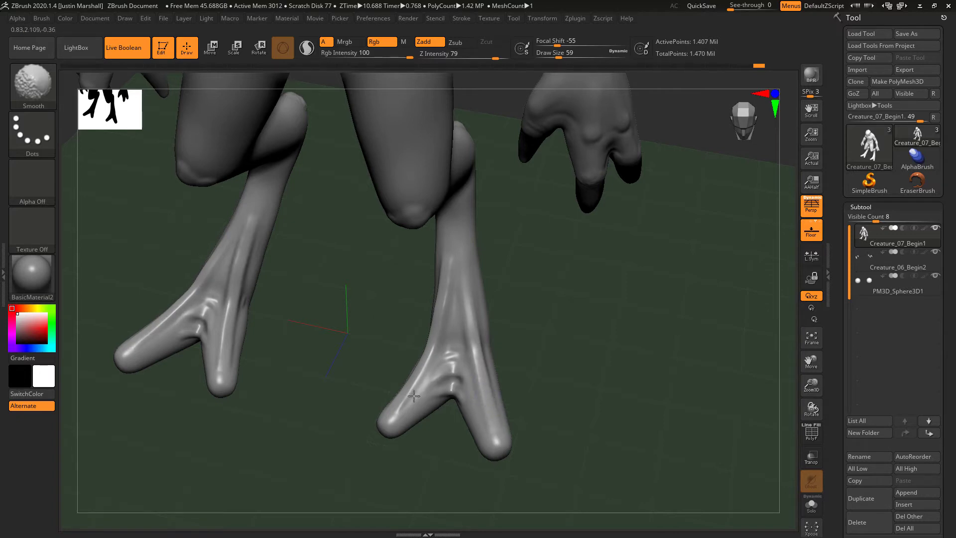
left_click_drag(413, 396, 396, 406, "shift")
- Turn off LazyMouse for the ClayBuildup brush
mouse_move(578, 334)
left_mouse_down()
mouse_move(540, 293)
mouse_move(503, 292)
mouse_move(541, 294)
mouse_move(534, 294)
mouse_move(573, 349)
left_mouse_up()
left_click_drag(506, 350, 518, 376)
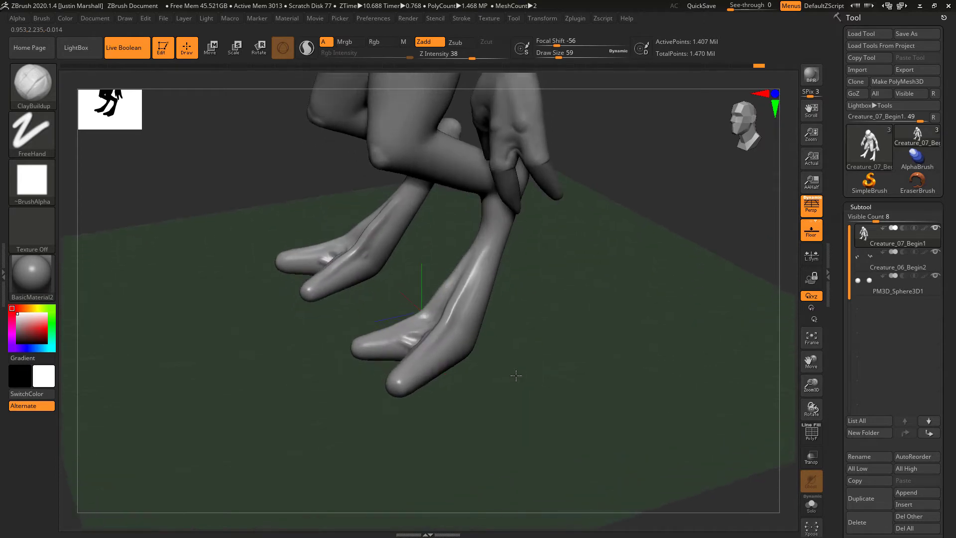
key("ctrl+shift+z")
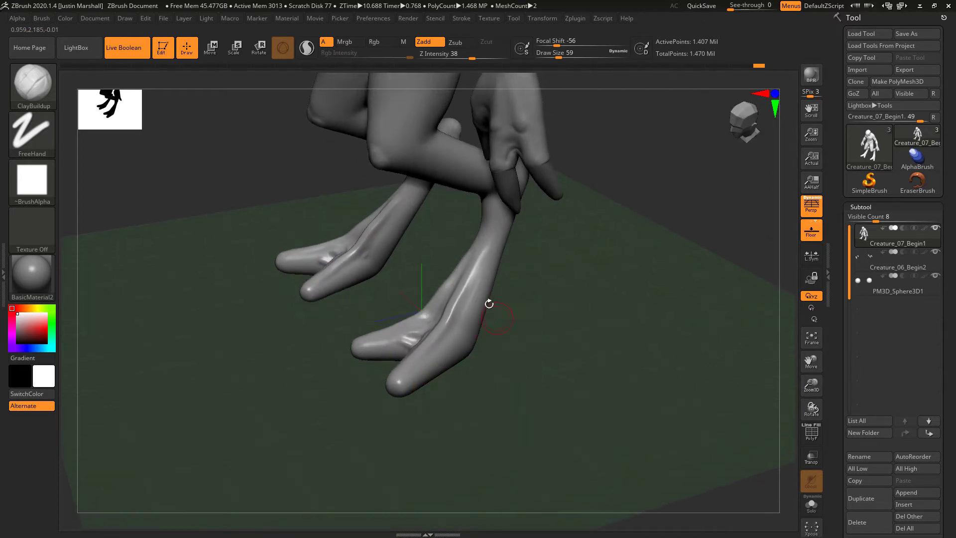
left_click(460, 19)
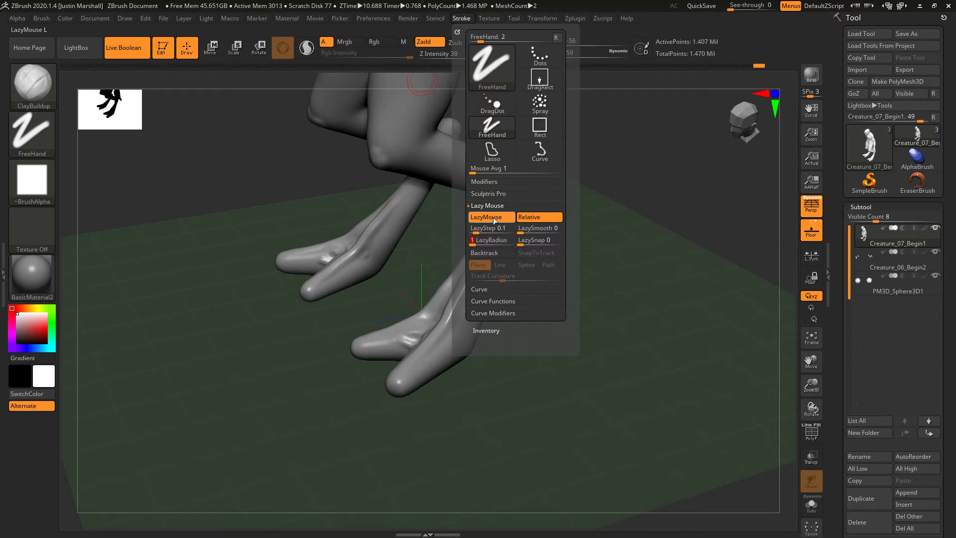
left_click(484, 219)
- Build up a fleshy pad along the lower edge of the outer toe from heel to tip and smooth it
left_click_drag(494, 386, 518, 380)
key("ctrl+shift+z")
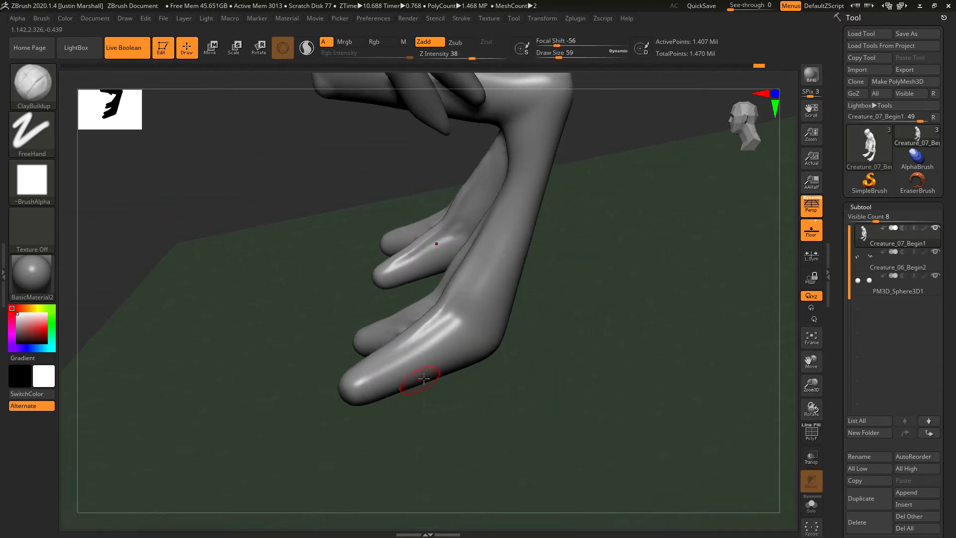
key("ctrl+shift+z")
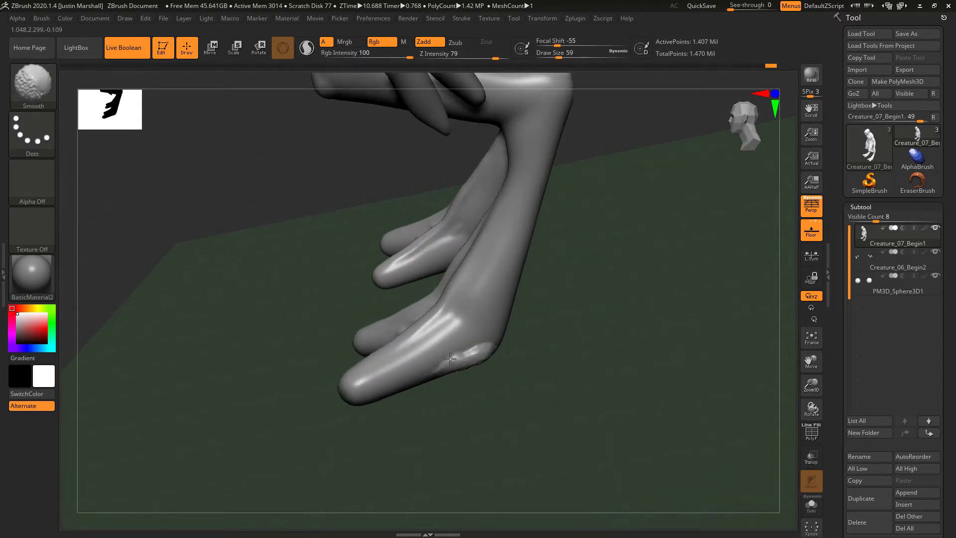
mouse_move(451, 358)
left_mouse_down("shift")
mouse_move(413, 384)
mouse_move(439, 368)
left_mouse_up("shift")
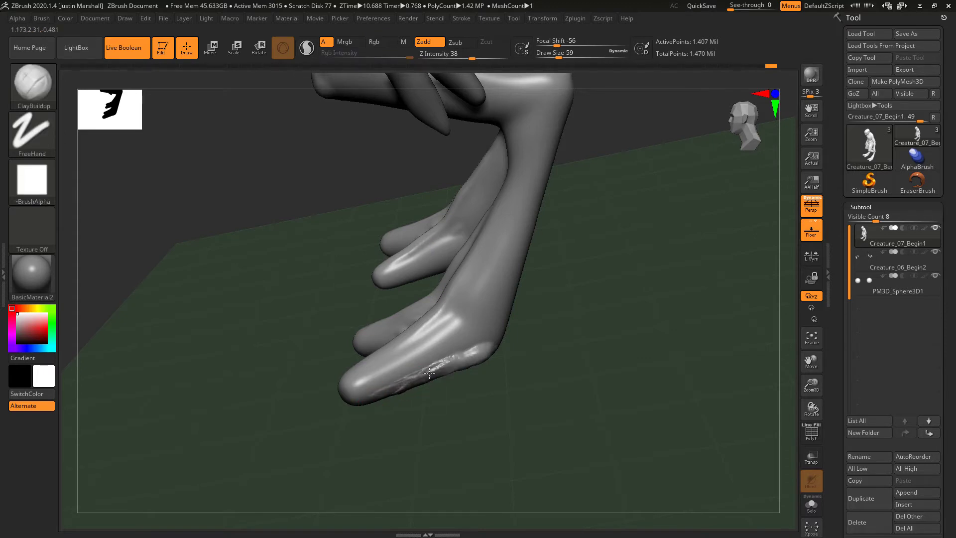
left_click_drag(394, 388, 444, 365, "shift")
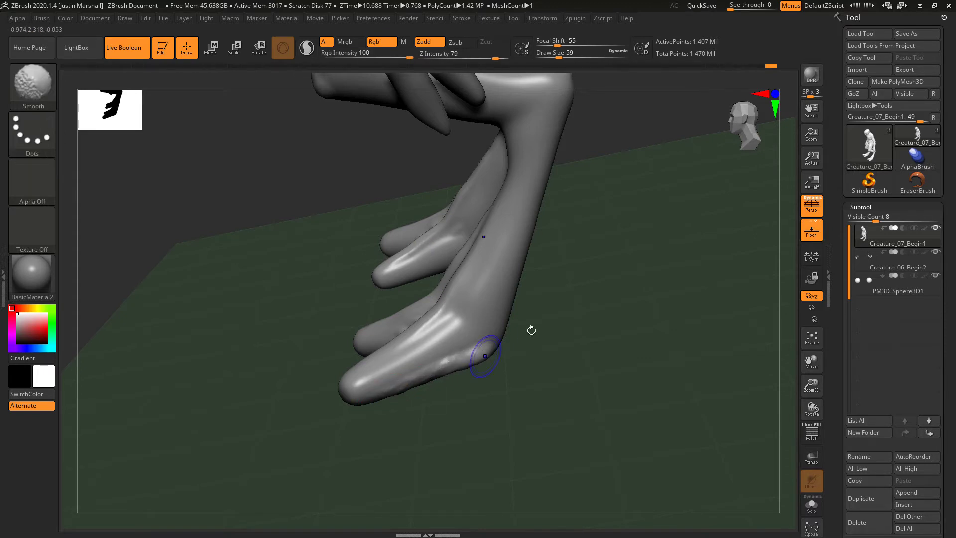
- Extend the sole padding around the heel and along the toes' remaining lower edges, smoothing it into the foot
mouse_move(531, 330)
left_mouse_down()
mouse_move(451, 333)
mouse_move(495, 352)
mouse_move(502, 344)
mouse_move(474, 354)
left_mouse_up()
left_click_drag(525, 338, 518, 341)
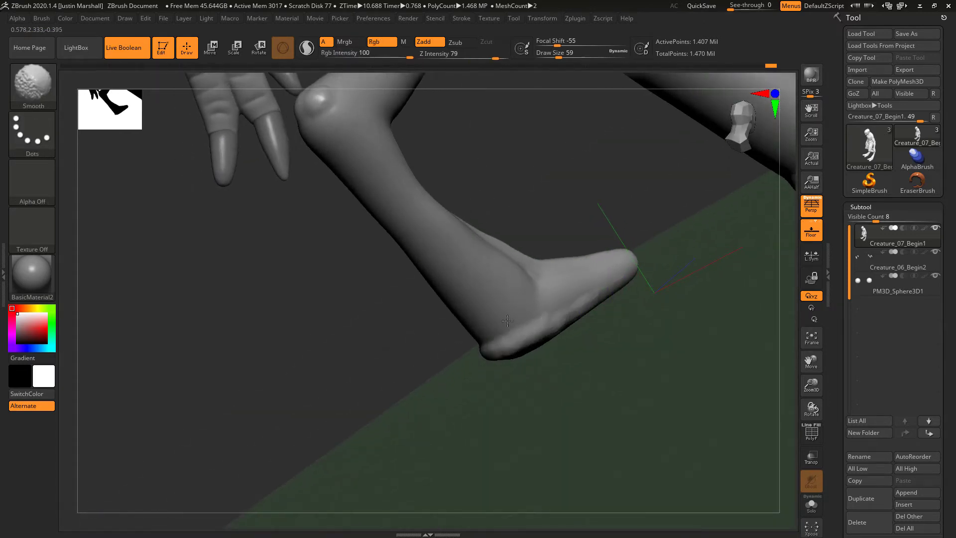
mouse_move(535, 382)
left_mouse_down()
mouse_move(497, 388)
mouse_move(503, 368)
left_mouse_up()
left_click_drag(600, 292, 614, 300, "shift")
mouse_move(566, 369)
left_mouse_down()
mouse_move(595, 380)
mouse_move(513, 384)
mouse_move(543, 359)
mouse_move(596, 391)
left_mouse_up()
left_click_drag(491, 369, 536, 359, "shift")
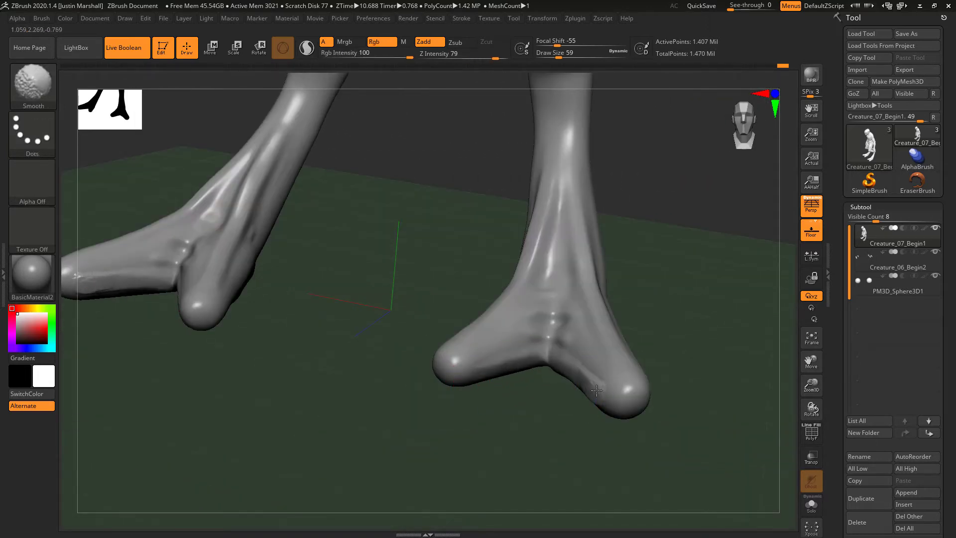
- Build a thick raised ridge across each toe just behind its tip and smooth it
mouse_move(596, 390)
left_mouse_down()
mouse_move(610, 349)
mouse_move(596, 309)
mouse_move(619, 306)
mouse_move(616, 296)
left_mouse_up()
mouse_move(497, 359)
left_mouse_down()
mouse_move(510, 351)
mouse_move(552, 354)
mouse_move(540, 344)
mouse_move(559, 352)
mouse_move(533, 351)
mouse_move(553, 354)
left_mouse_up()
left_click_drag(628, 334, 589, 328)
mouse_move(362, 314)
left_mouse_down()
mouse_move(399, 349)
mouse_move(368, 312)
mouse_move(360, 318)
mouse_move(391, 344)
left_mouse_up()
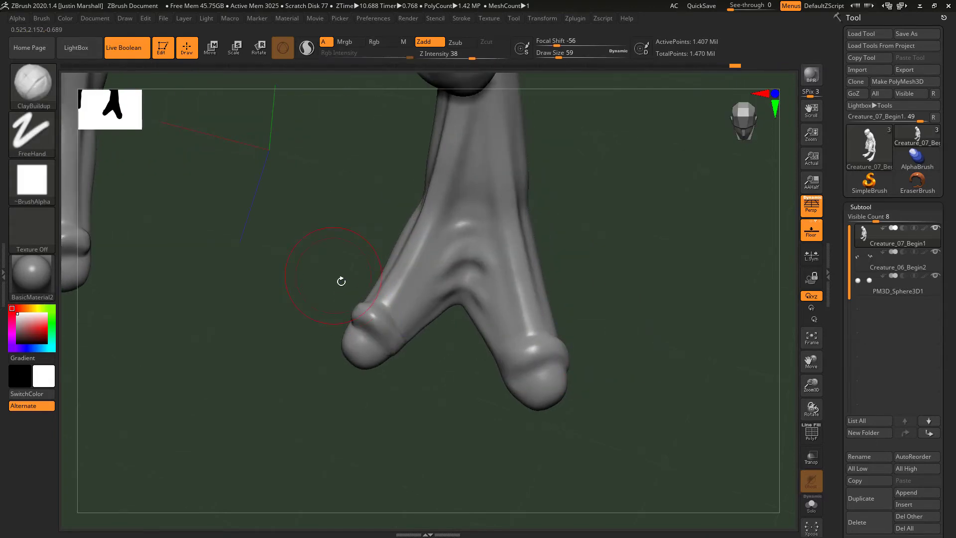
left_click_drag(339, 279, 372, 298)
left_click_drag(455, 399, 461, 359)
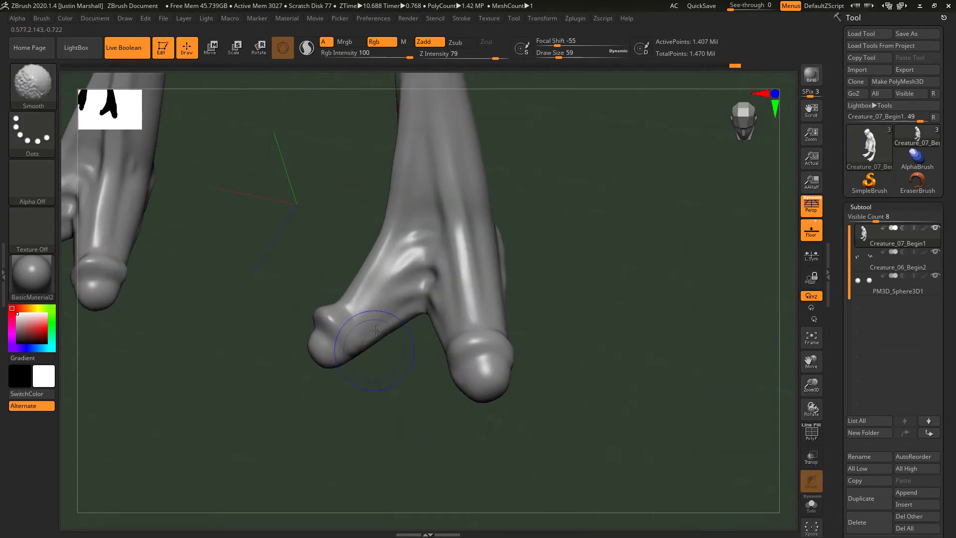
- Set the ClayBuildup brush to Z Intensity 14 and draw size 31, and sculpt thin skin folds across both toes behind the ridges
left_click_drag(386, 354, 393, 375, "alt")
left_click_drag(457, 59, 451, 59)
left_click_drag(560, 58, 553, 59)
left_click_drag(563, 160, 554, 193)
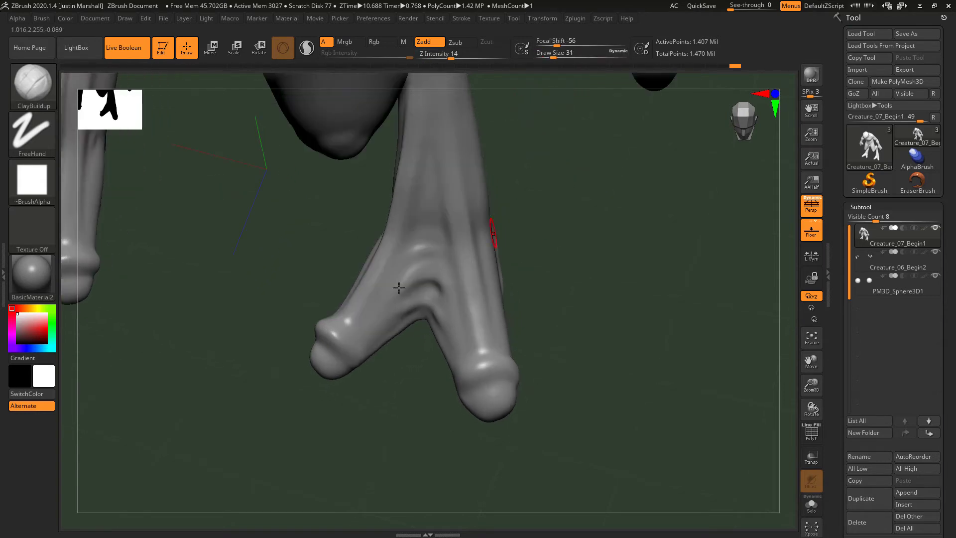
mouse_move(297, 282)
left_mouse_down()
mouse_move(307, 320)
mouse_move(375, 335)
left_mouse_up()
right_click_drag(385, 323, 476, 338)
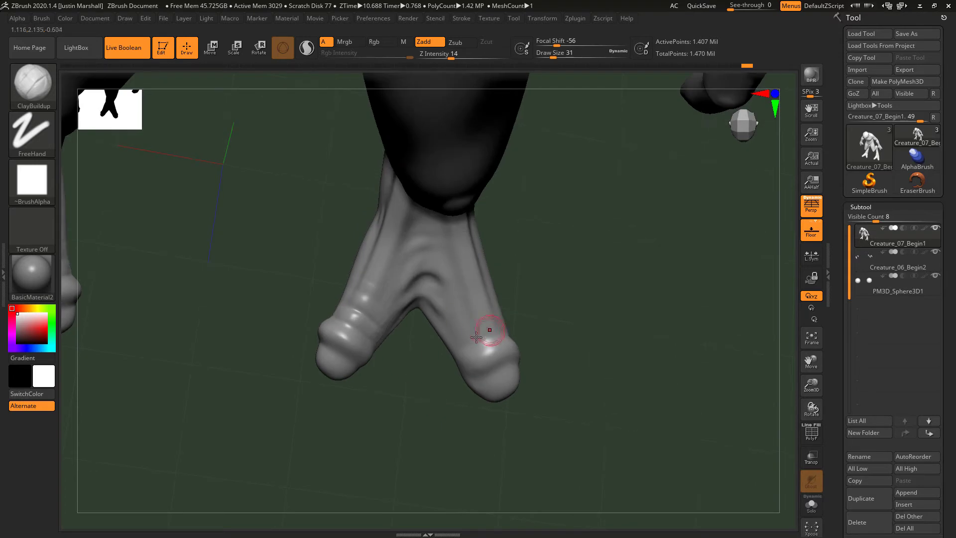
mouse_move(459, 333)
left_mouse_down("shift")
mouse_move(443, 329)
mouse_move(510, 327)
left_mouse_up("shift")
- Sculpt two raised skin folds around the leg just below the hock joint and smooth them
mouse_move(501, 284)
right_mouse_down()
mouse_move(567, 246)
mouse_move(545, 345)
mouse_move(508, 279)
mouse_move(507, 220)
mouse_move(482, 252)
mouse_move(481, 237)
right_mouse_up()
left_click_drag(380, 294, 422, 287)
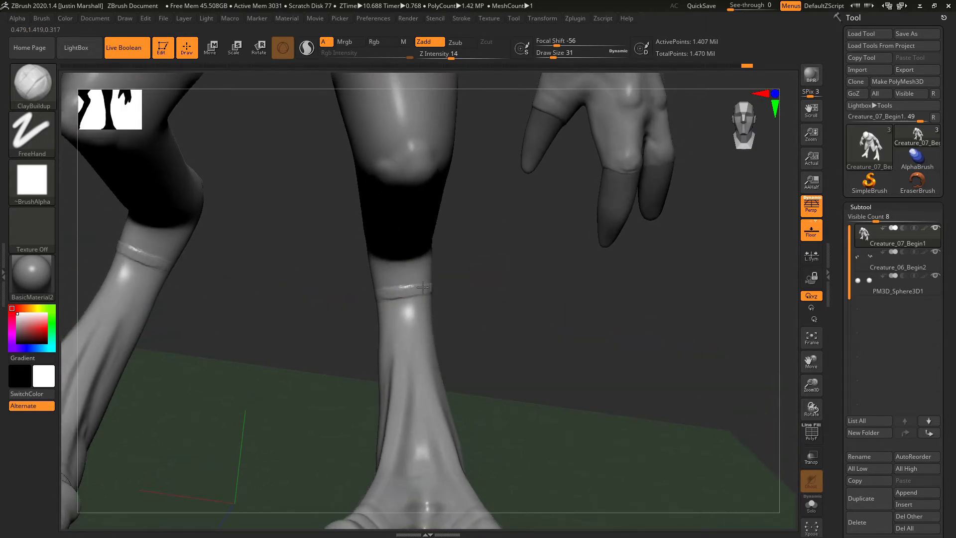
left_click_drag(379, 312, 432, 303)
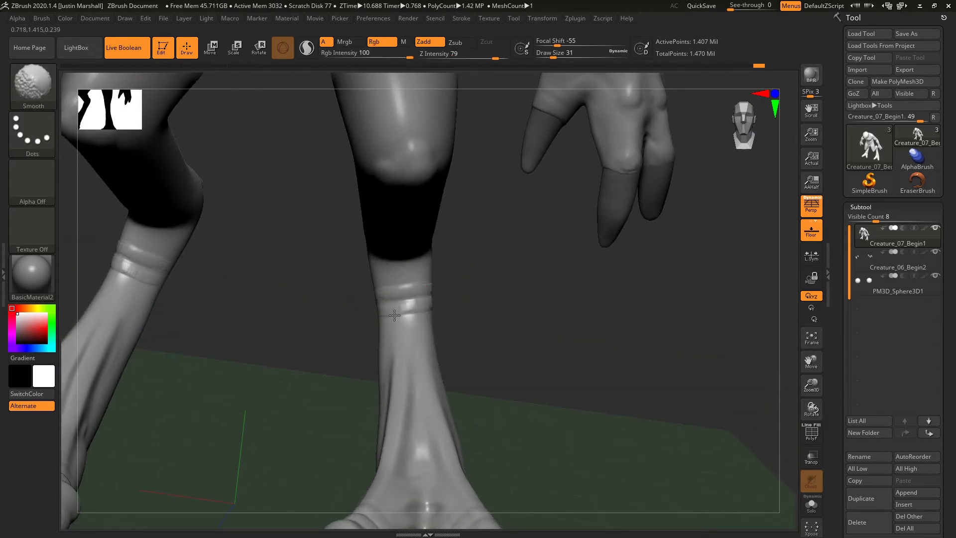
- Carve creases around the leg between the folds below the hock with the DamStandard brush and soften them
key("b")
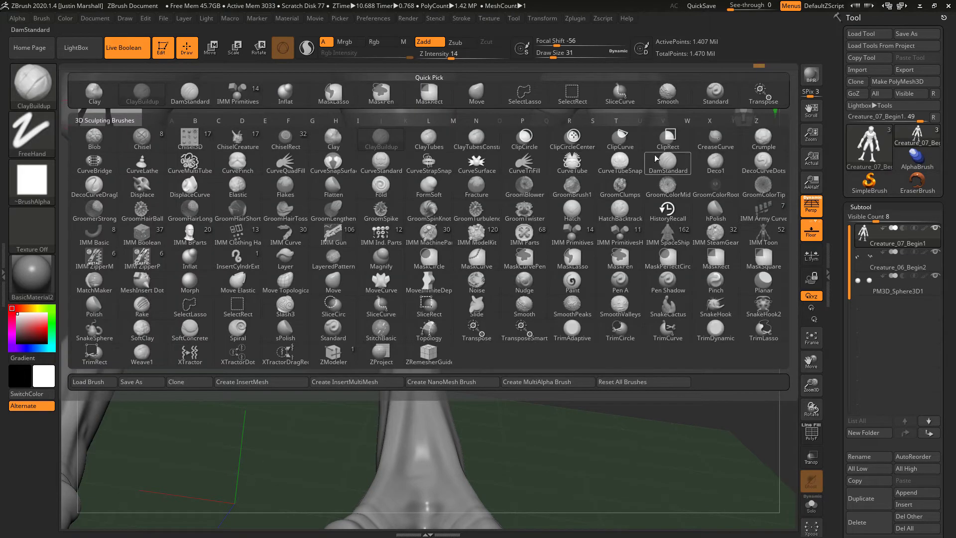
left_click(655, 158)
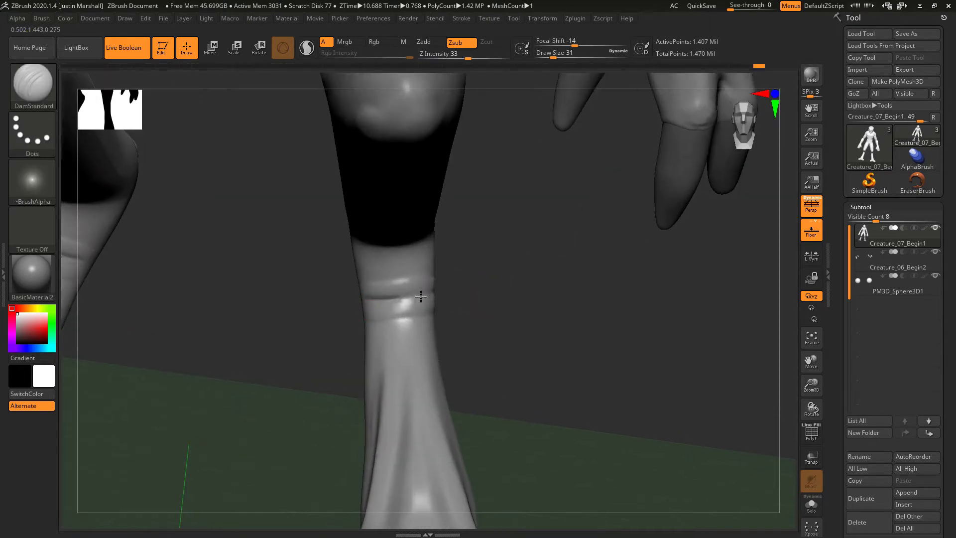
left_click_drag(483, 293, 419, 292)
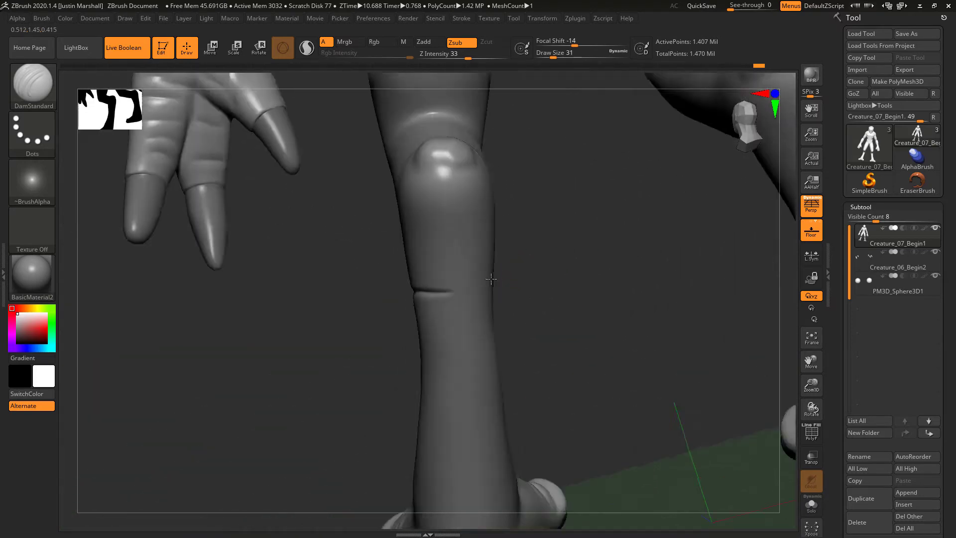
left_click_drag(491, 279, 503, 321)
left_click_drag(583, 301, 555, 295)
left_click_drag(484, 286, 461, 279, "shift")
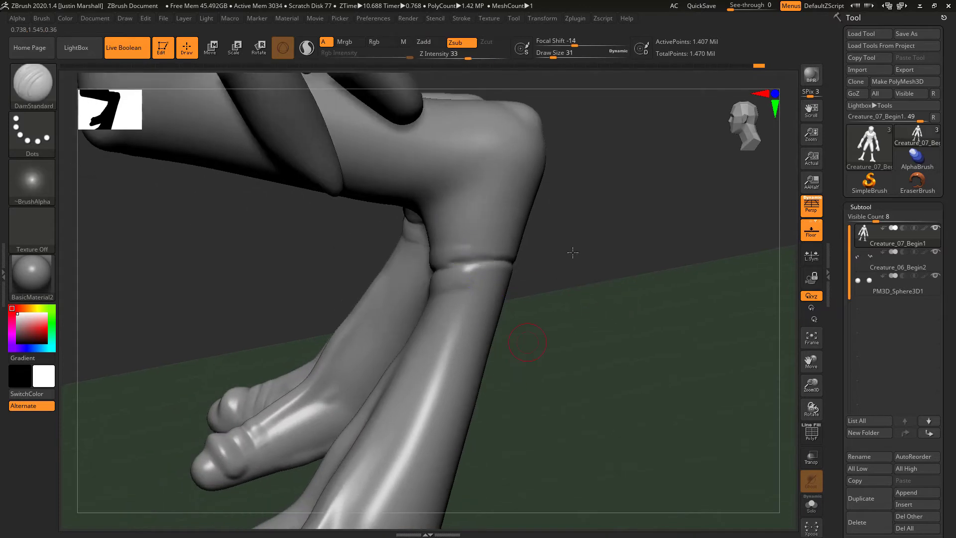
- Carve a crease across the ankle where the lower leg meets the foot
mouse_move(572, 253)
left_mouse_down()
mouse_move(626, 303)
mouse_move(617, 307)
left_mouse_up()
left_click_drag(374, 327, 465, 372)
left_click_drag(552, 366, 448, 366)
left_click_drag(391, 354, 455, 378)
left_click_drag(553, 371, 597, 364)
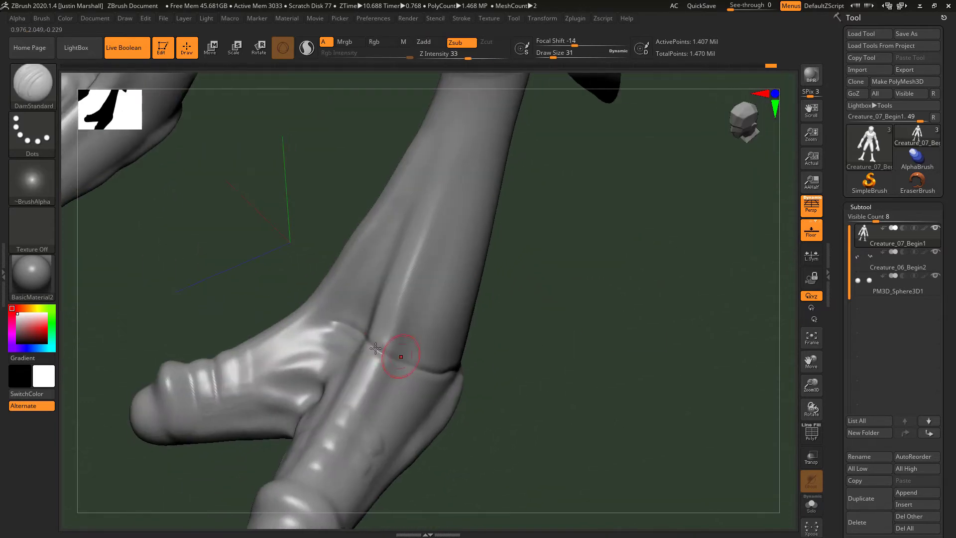
- Carve a second, parallel crease around the ankle to form a band of folded skin above the toes
mouse_move(360, 335)
left_mouse_down()
mouse_move(327, 333)
mouse_move(354, 354)
left_mouse_up()
left_click_drag(508, 349, 396, 352)
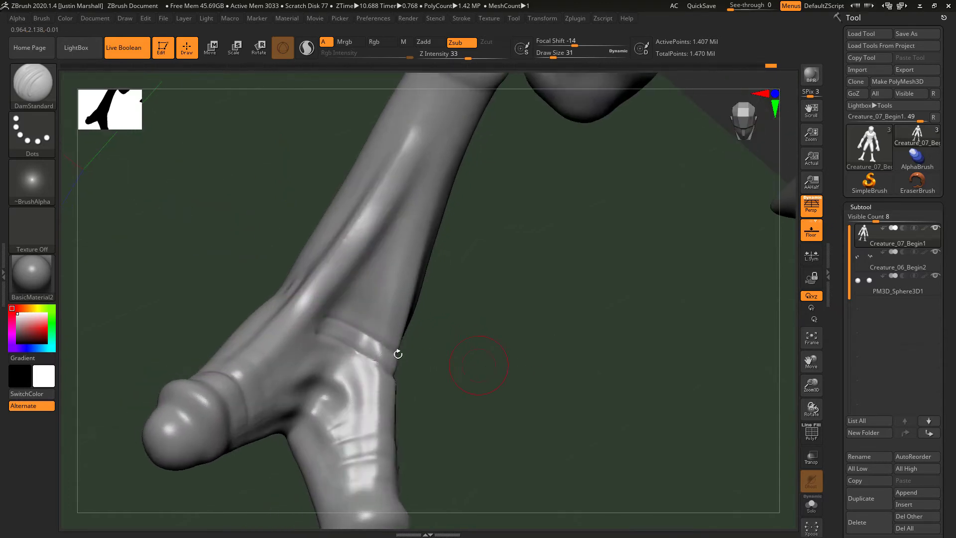
left_click_drag(222, 241, 253, 270)
mouse_move(389, 312)
left_mouse_down()
mouse_move(241, 271)
mouse_move(285, 306)
left_mouse_up()
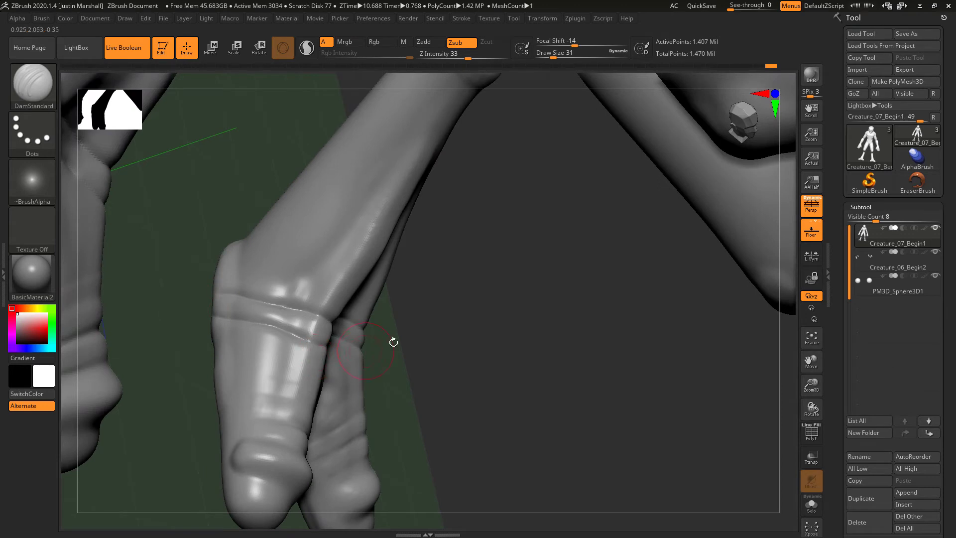
mouse_move(395, 342)
left_mouse_down()
mouse_move(472, 392)
mouse_move(418, 397)
left_mouse_up()
mouse_move(525, 398)
left_mouse_down()
mouse_move(402, 405)
mouse_move(475, 387)
left_mouse_up()
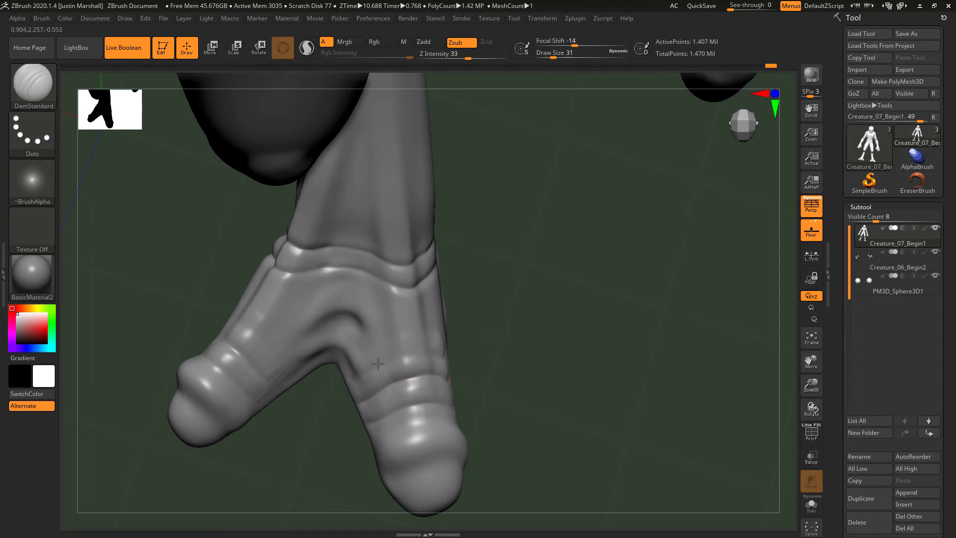
- Carve curved skin folds across the webbing between the toes, joining them to the toe creases
left_click_drag(493, 297, 328, 359)
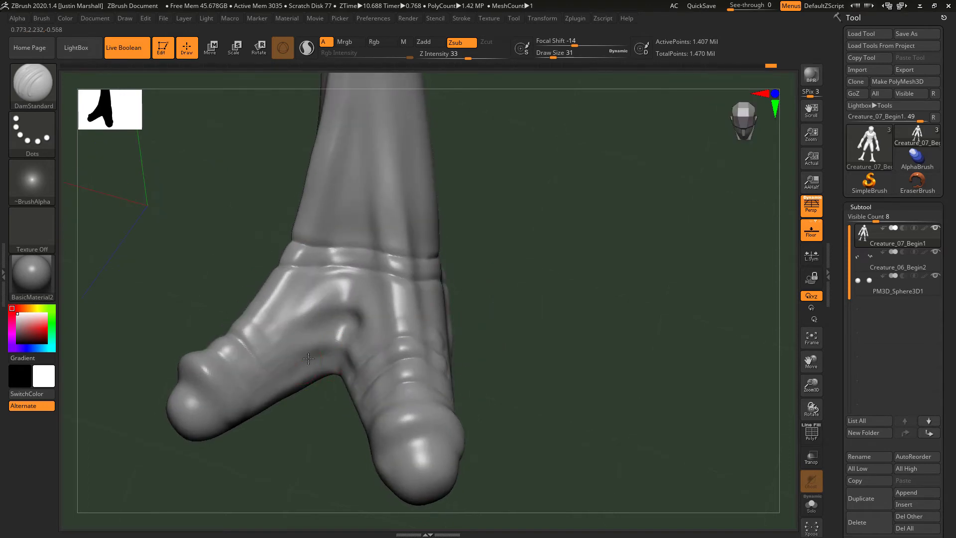
left_click_drag(490, 347, 420, 359)
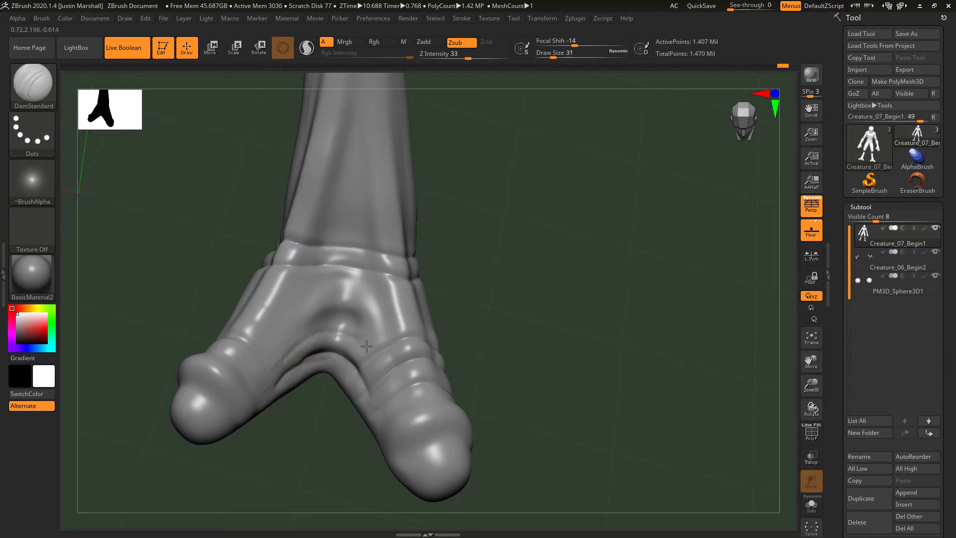
mouse_move(366, 346)
left_mouse_down()
mouse_move(388, 397)
mouse_move(279, 357)
mouse_move(384, 355)
left_mouse_up()
left_click_drag(279, 335, 343, 284)
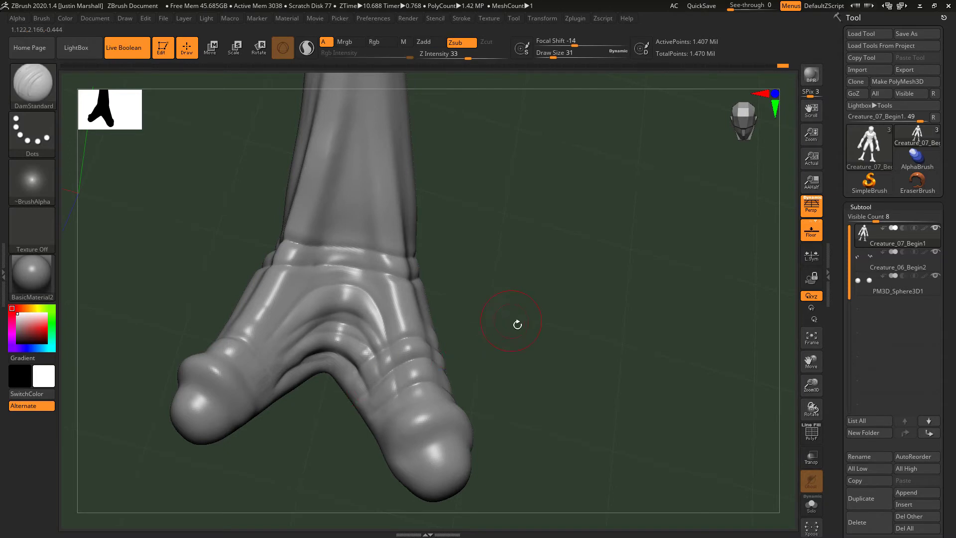
- Inspect the folds and creases on the feet, ankles and hocks from several angles
left_click_drag(517, 324, 439, 348, "alt")
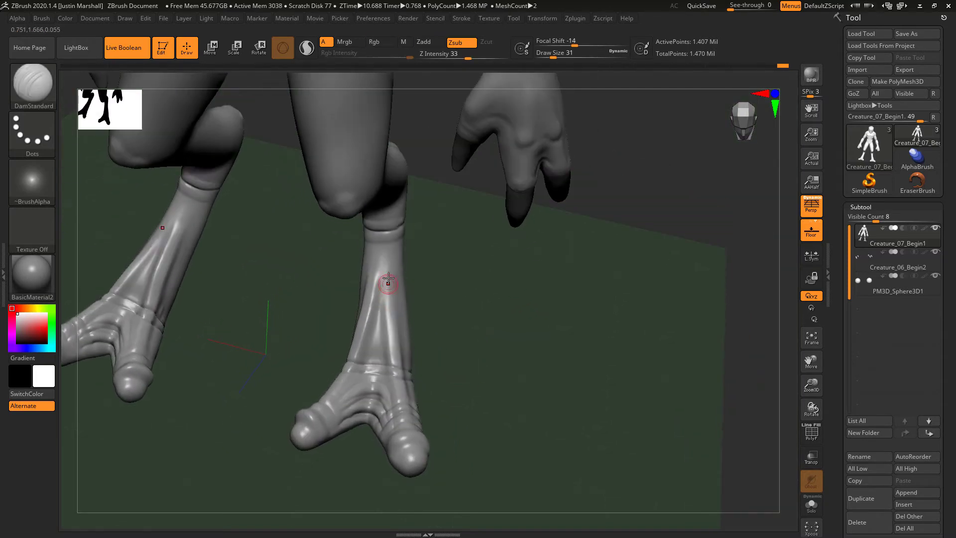
mouse_move(450, 284)
left_mouse_down()
mouse_move(448, 248)
mouse_move(495, 318)
mouse_move(493, 333)
mouse_move(474, 325)
mouse_move(480, 357)
mouse_move(410, 405)
left_mouse_up()
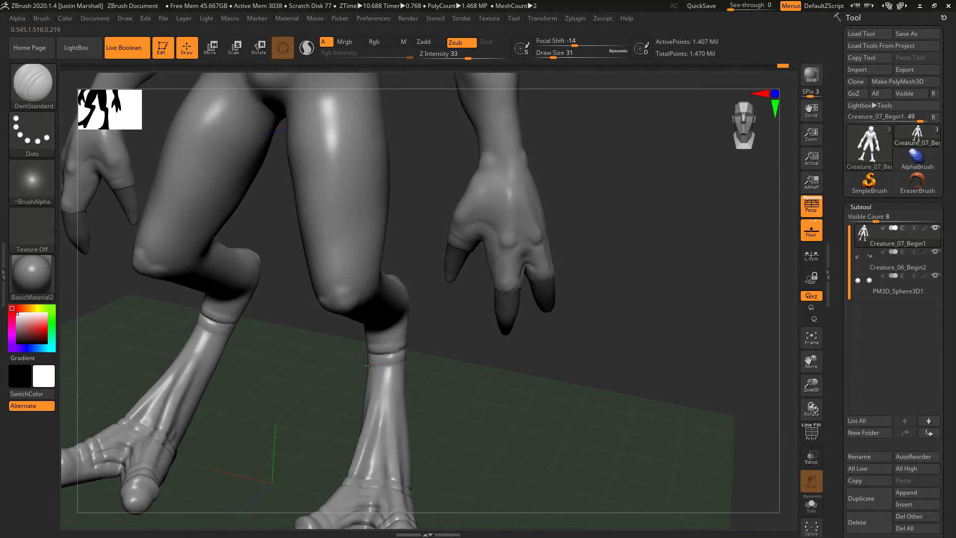
mouse_move(430, 366)
left_mouse_down("alt")
mouse_move(454, 365)
mouse_move(392, 356)
mouse_move(448, 351)
mouse_move(426, 357)
left_mouse_up("alt")
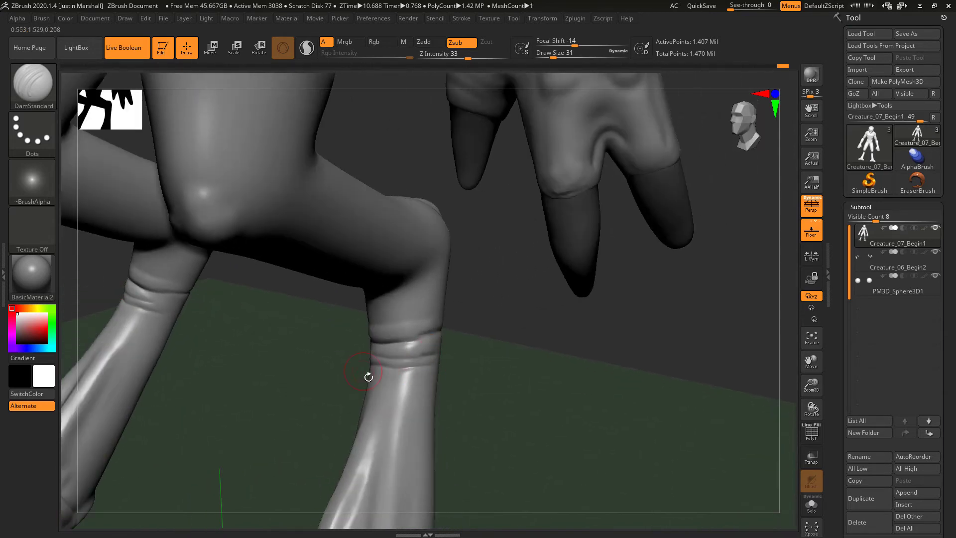
left_click_drag(516, 439, 442, 408, "alt")
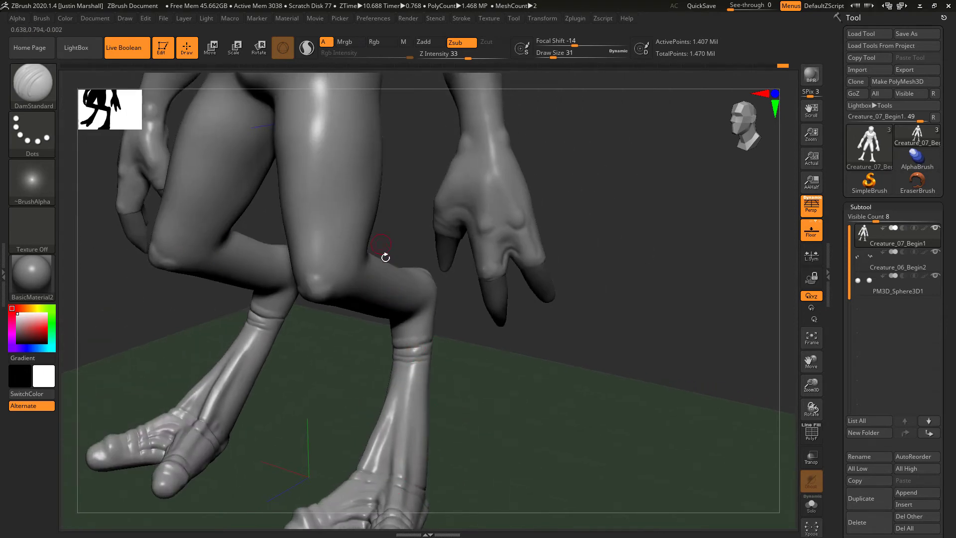
left_click_drag(445, 366, 396, 311)
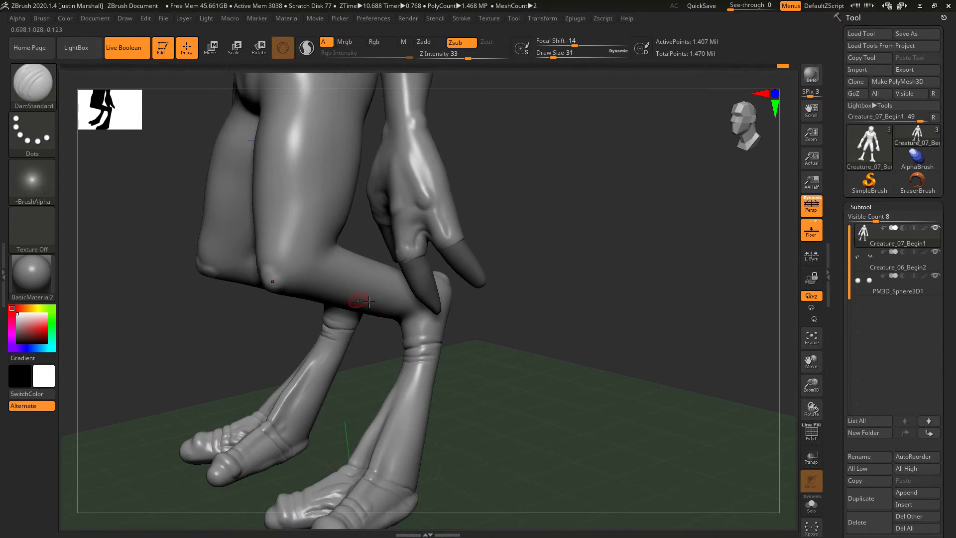
mouse_move(372, 319)
right_mouse_down()
mouse_move(474, 420)
mouse_move(470, 339)
mouse_move(473, 389)
mouse_move(553, 403)
mouse_move(530, 352)
mouse_move(538, 331)
mouse_move(579, 355)
mouse_move(528, 261)
right_mouse_up()
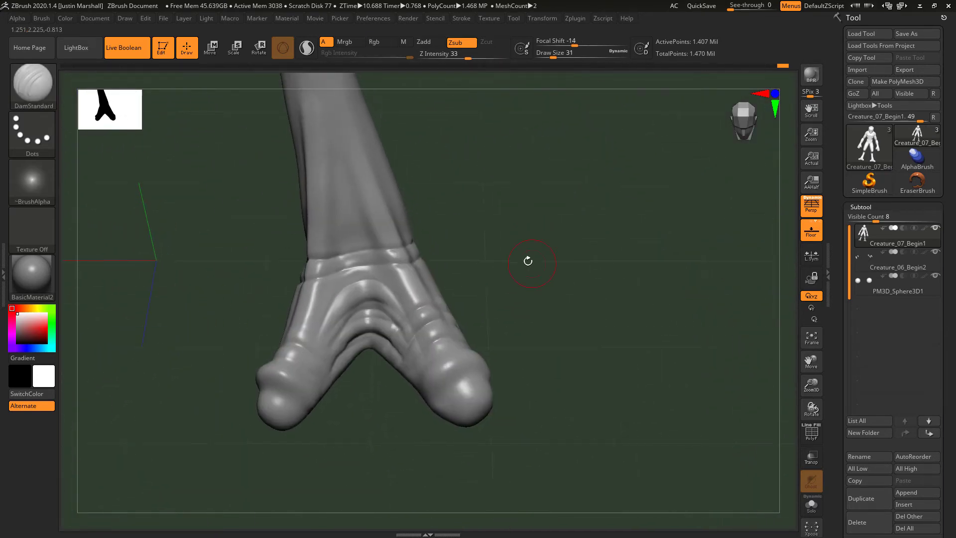
- Select the SnakeHook brush for reshaping the tip of the foot's outer toe
left_click(55, 93)
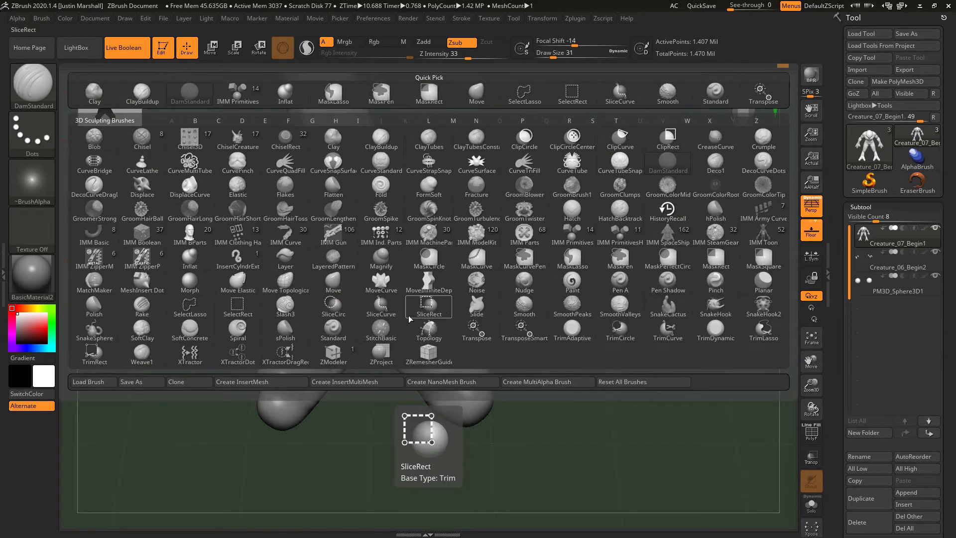
key("s")
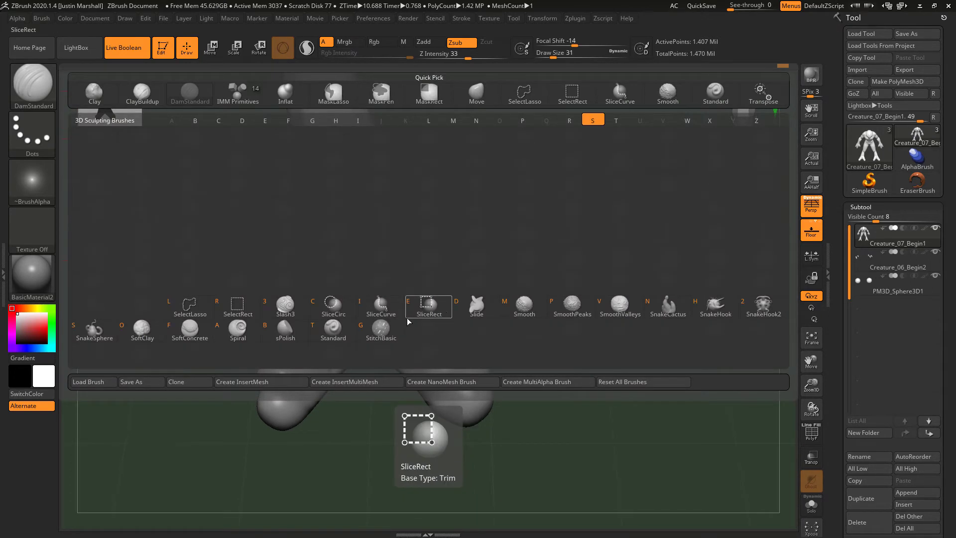
left_click(714, 306)
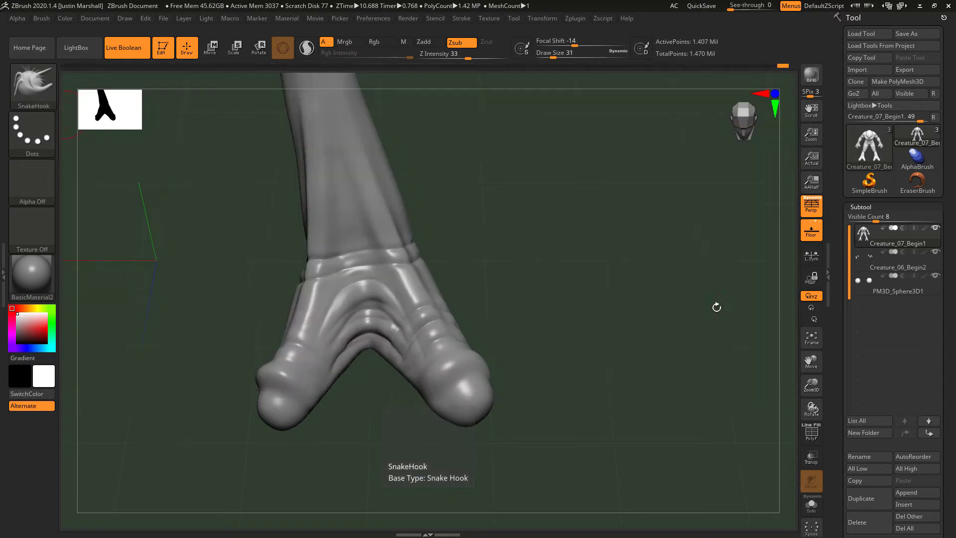
mouse_move(539, 321)
left_mouse_down()
mouse_move(529, 285)
mouse_move(420, 301)
left_mouse_up()
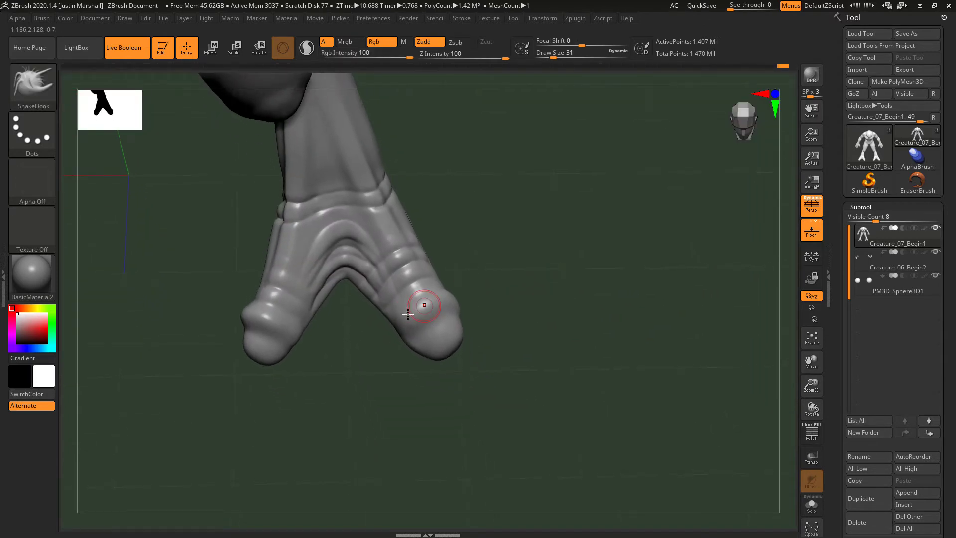
left_click_drag(553, 57, 558, 57)
mouse_move(493, 305)
left_mouse_down()
mouse_move(504, 312)
mouse_move(478, 334)
mouse_move(466, 372)
mouse_move(477, 395)
left_mouse_up()
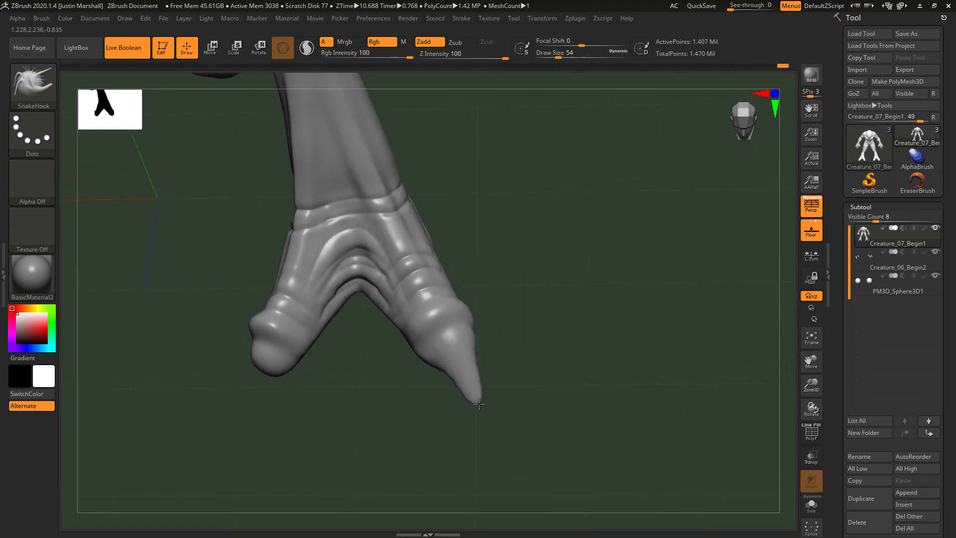
key("ctrl+z")
- Pull the outer toe tip out into a long tapered claw with SnakeHook at draw size 87, and smooth its surface
left_click_drag(557, 53, 564, 54)
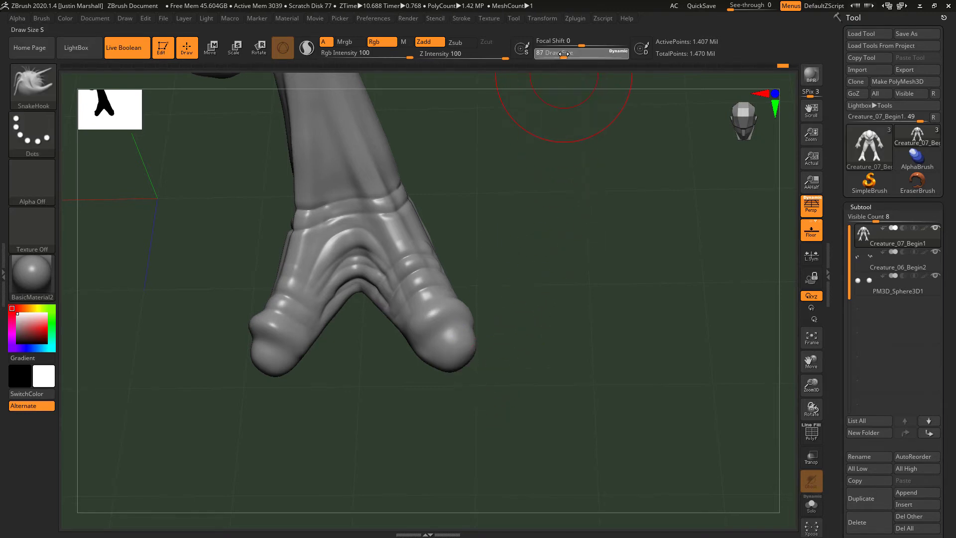
left_click_drag(457, 357, 484, 442)
left_click_drag(534, 397, 479, 381)
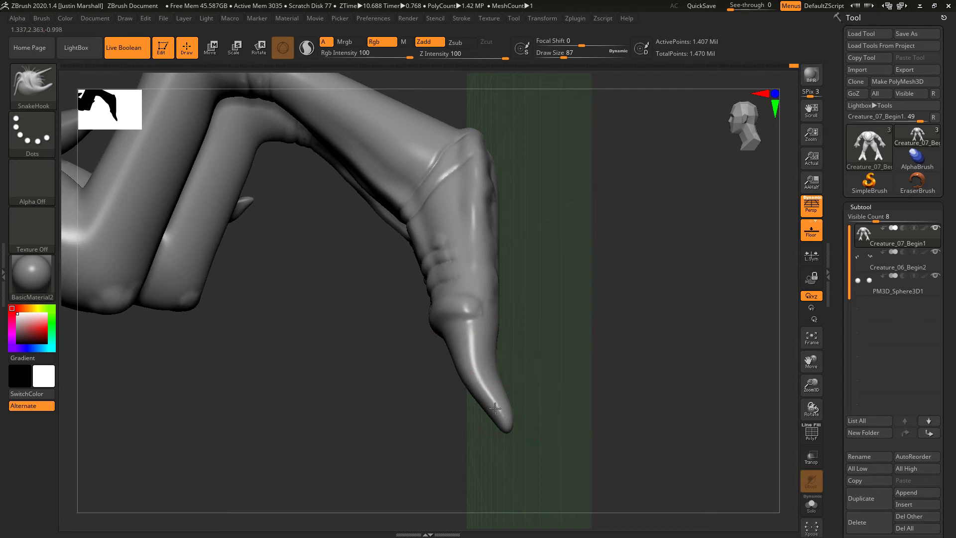
left_click_drag(495, 408, 489, 416)
mouse_move(500, 380)
left_mouse_down()
mouse_move(589, 322)
mouse_move(493, 368)
left_mouse_up()
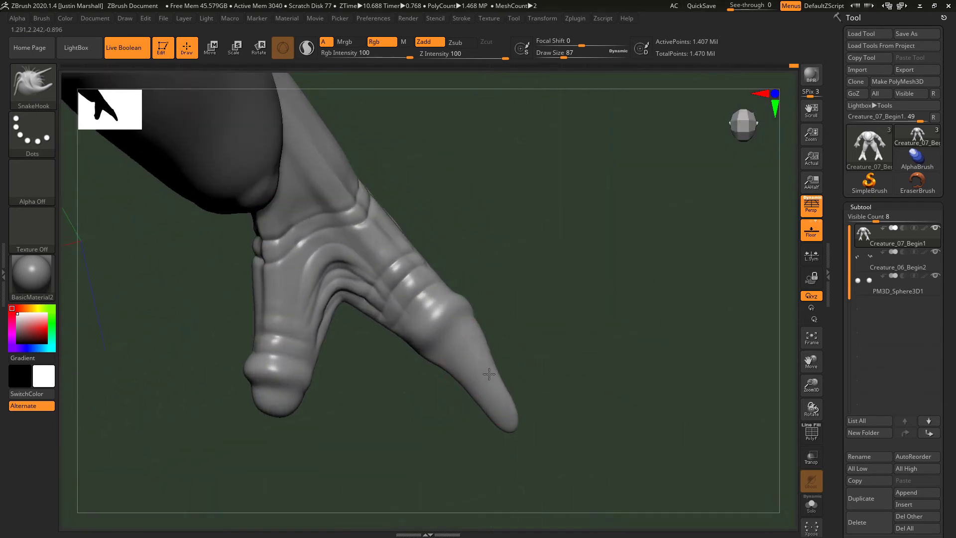
left_click_drag(504, 413, 502, 393, "shift")
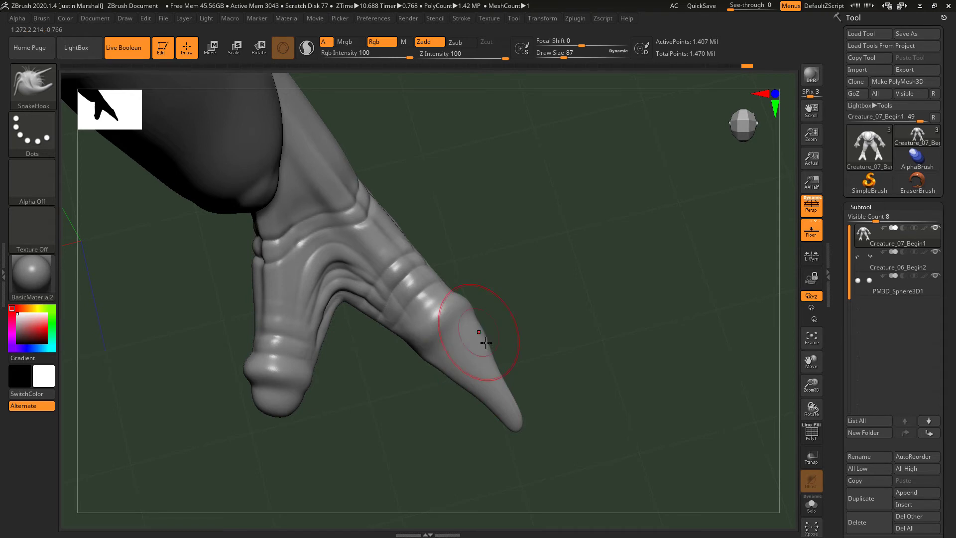
- Bend the outer toe's claw into an arched, downward-pointing shape with SnakeHook at draw size 116
left_click_drag(543, 370, 459, 301)
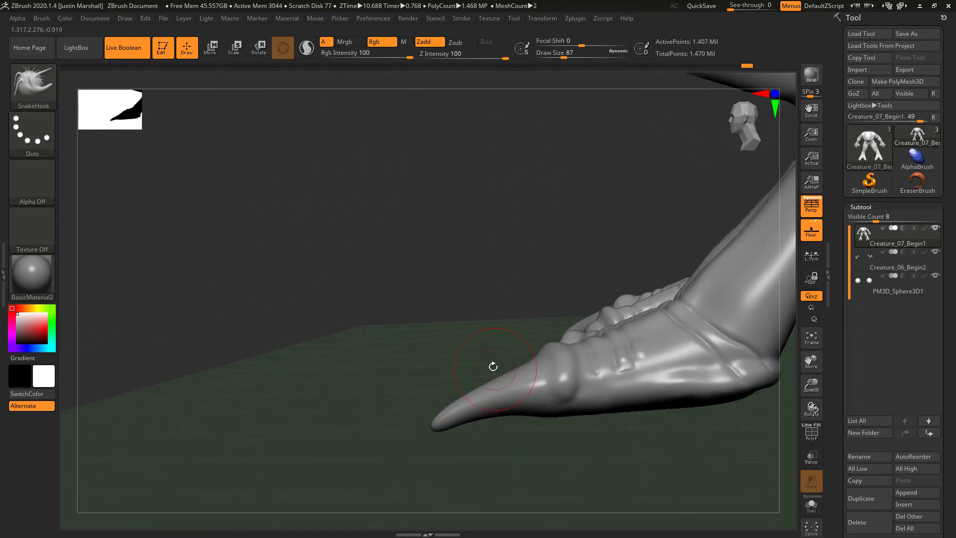
left_click_drag(500, 258, 491, 374)
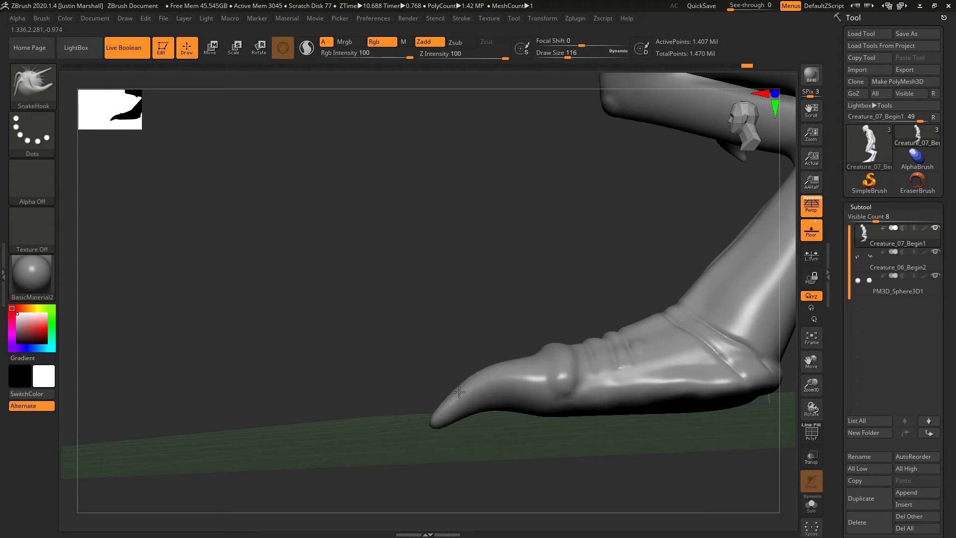
mouse_move(512, 306)
left_mouse_down()
mouse_move(558, 333)
mouse_move(548, 323)
mouse_move(488, 412)
mouse_move(501, 403)
left_mouse_up()
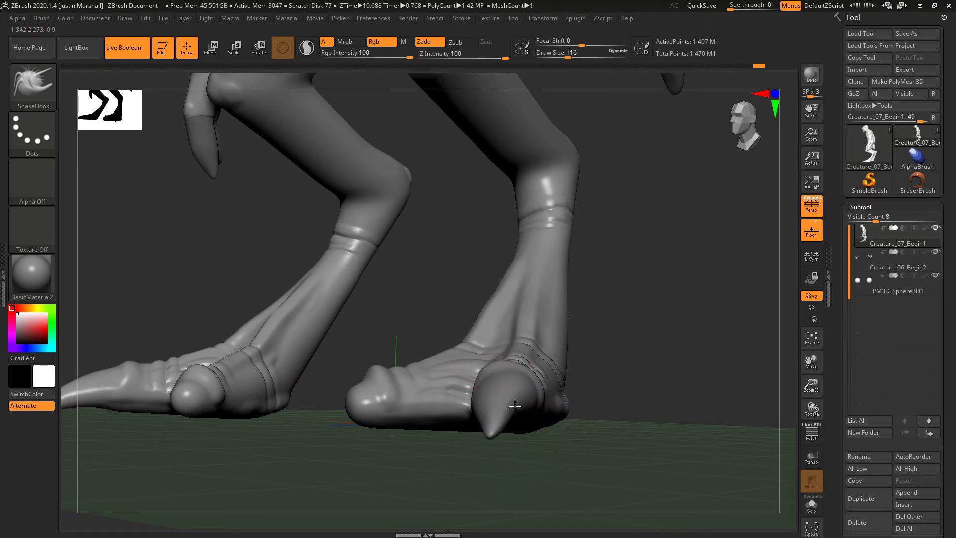
left_click_drag(580, 358, 482, 417)
left_click_drag(545, 373, 527, 290)
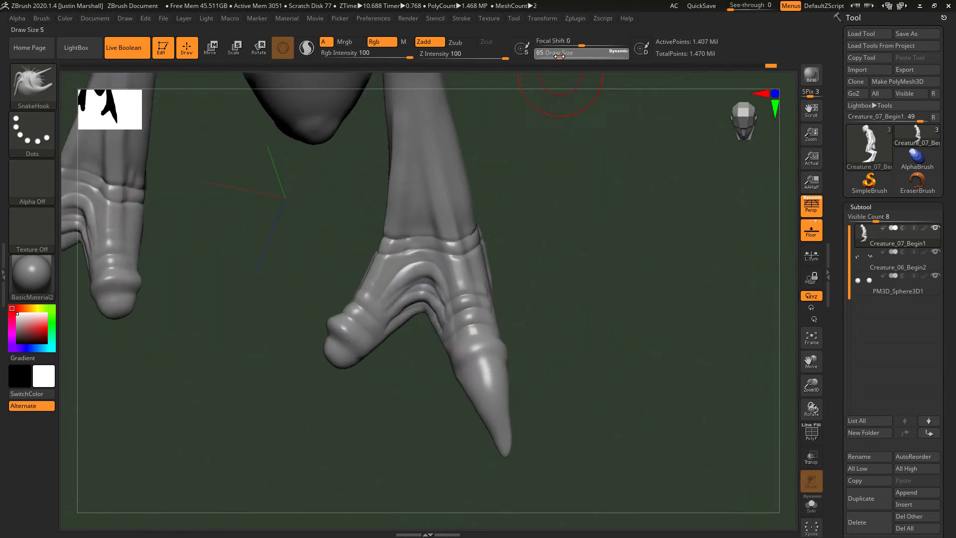
- Mask the upper surface of the outer toe's claw at draw size 27, undoing the stray mask stroke
left_click_drag(567, 56, 552, 56)
mouse_move(569, 317)
left_mouse_down("alt")
mouse_move(583, 352)
mouse_move(534, 357)
left_mouse_up("alt")
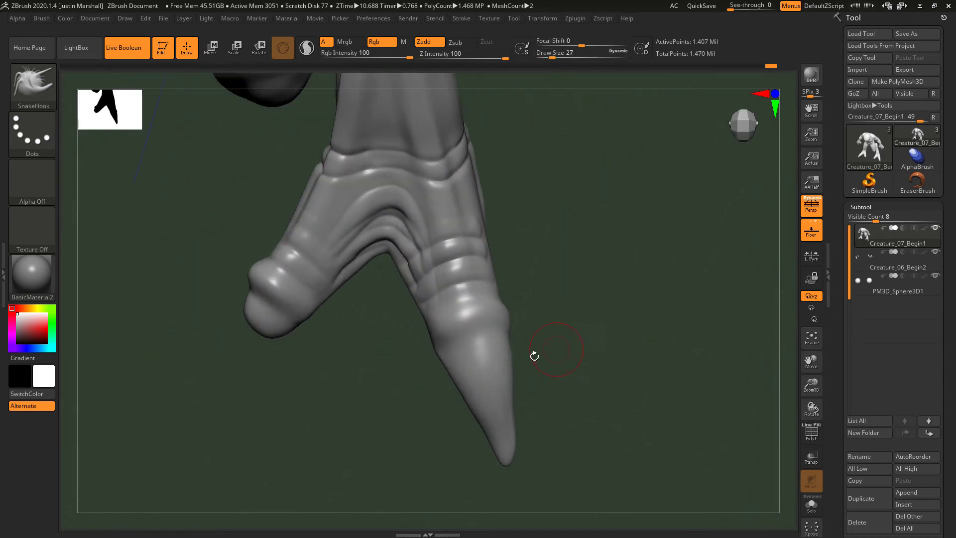
mouse_move(468, 384)
left_mouse_down("ctrl")
mouse_move(501, 372)
mouse_move(457, 382)
mouse_move(440, 354)
mouse_move(477, 343)
mouse_move(505, 438)
mouse_move(486, 436)
left_mouse_up("ctrl")
left_click_drag(541, 399, 610, 307)
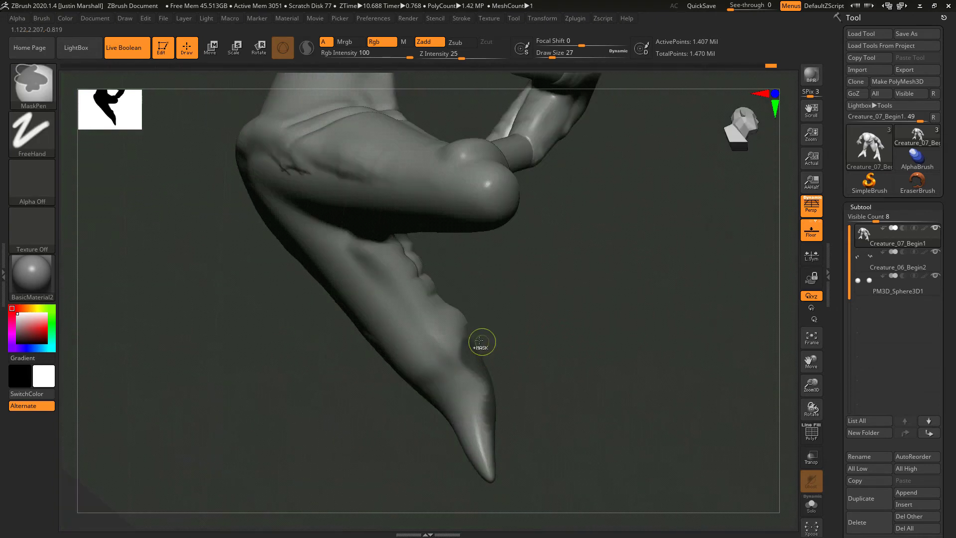
mouse_move(478, 341)
left_mouse_down("ctrl")
mouse_move(444, 383)
mouse_move(456, 362)
left_mouse_up("ctrl")
key("ctrl+z")
- Extend the mask across the claw's underside and sides so the claw is covered up to its base
left_click_drag(523, 370, 593, 364)
left_click_drag(462, 391, 420, 401, "ctrl")
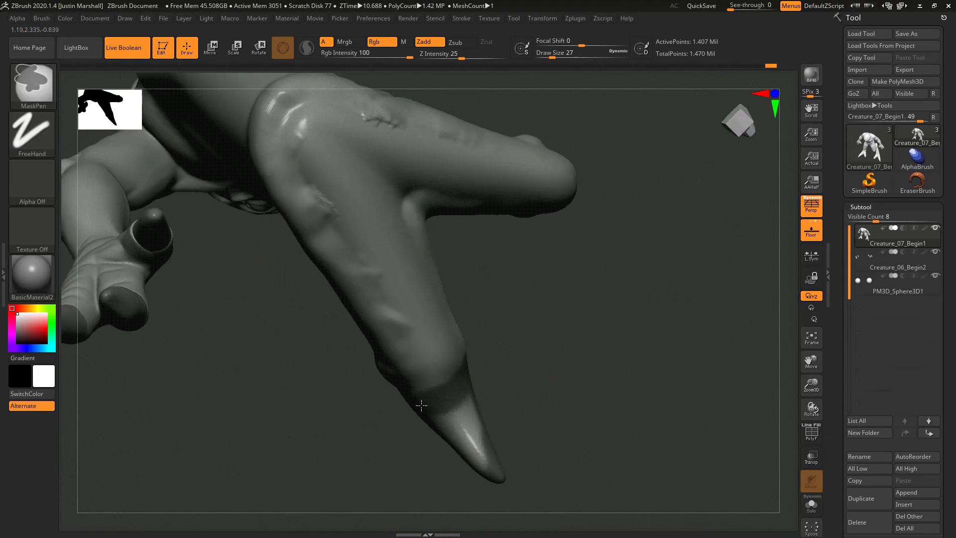
mouse_move(555, 344)
left_mouse_down()
mouse_move(502, 380)
mouse_move(456, 383)
mouse_move(486, 436)
left_mouse_up()
mouse_move(523, 397)
left_mouse_down()
mouse_move(512, 383)
mouse_move(478, 380)
left_mouse_up()
left_click_drag(572, 367, 505, 388)
left_click_drag(560, 398, 591, 283)
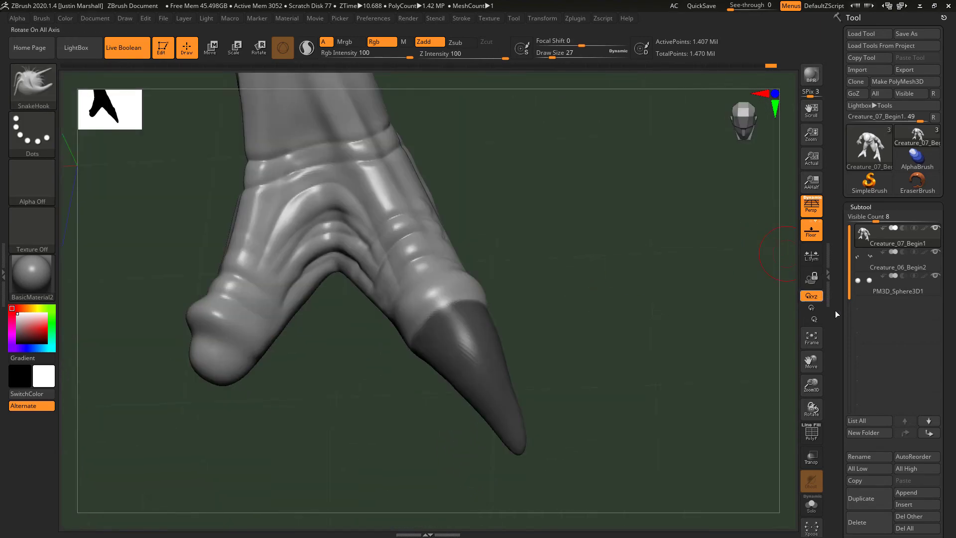
- Split the masked claw into its own subtool and make the body subtool Creature_07_Begin1 active
scroll(852, 318, "down", 7)
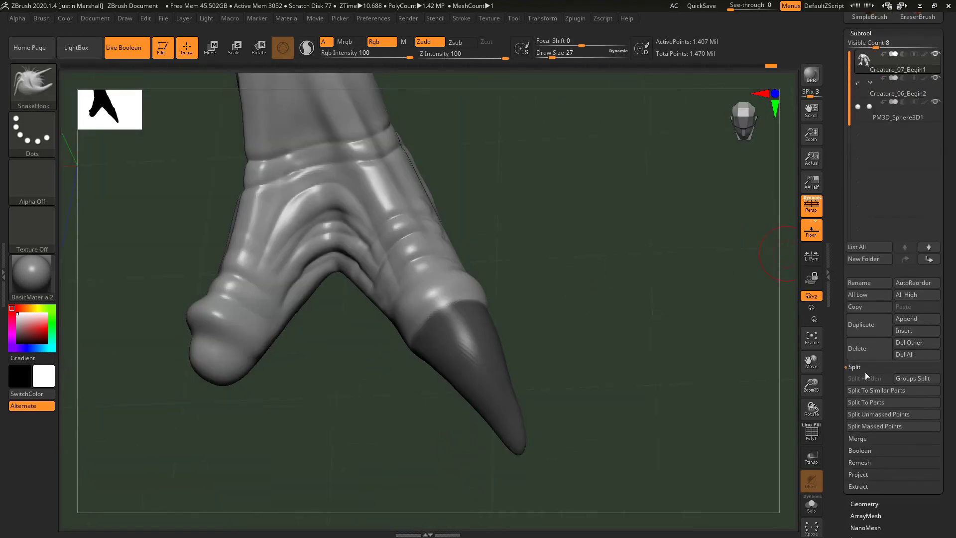
left_click(878, 426)
left_click(893, 95)
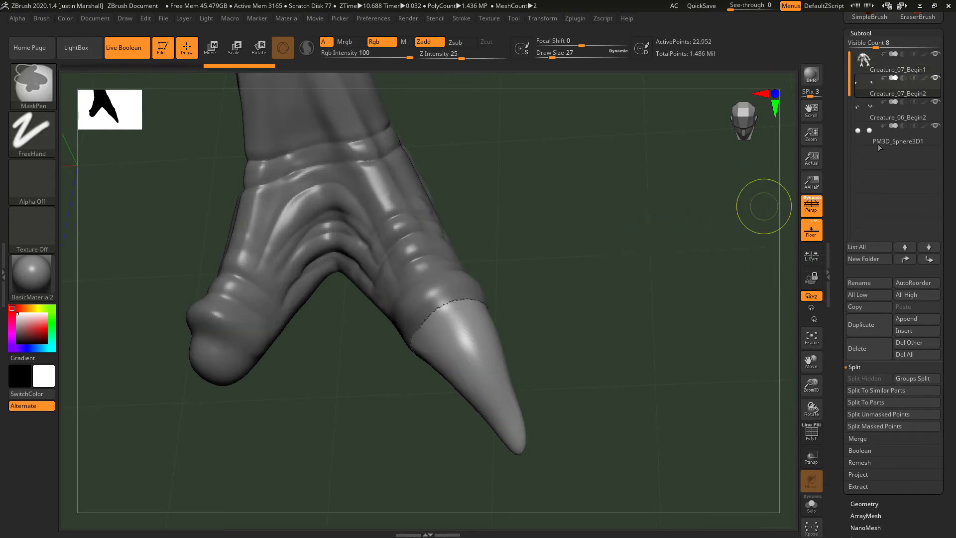
left_click(885, 73)
key("ctrl")
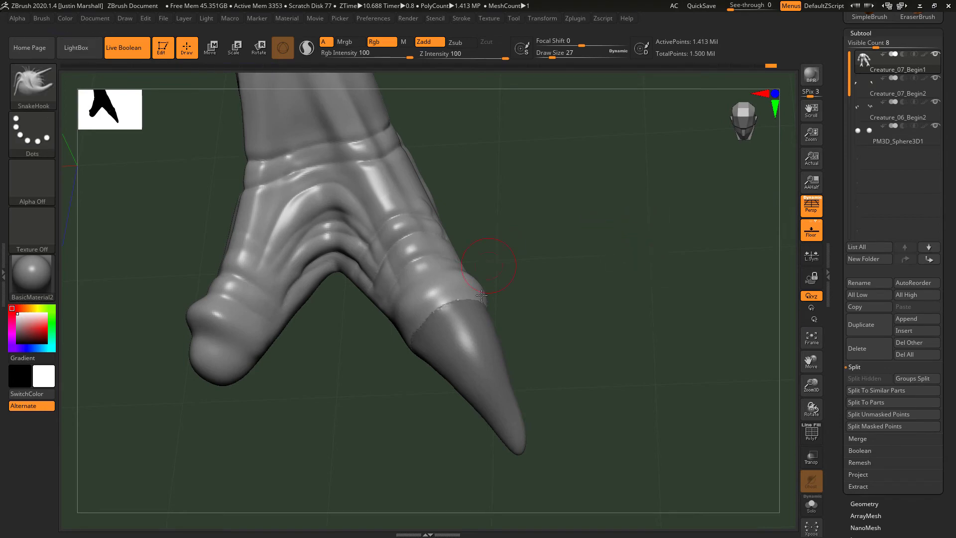
- Build up a raised skin rim over the top and outer side of the claw's base with ClayBuildup at draw size 27
left_click_drag(481, 295, 508, 310)
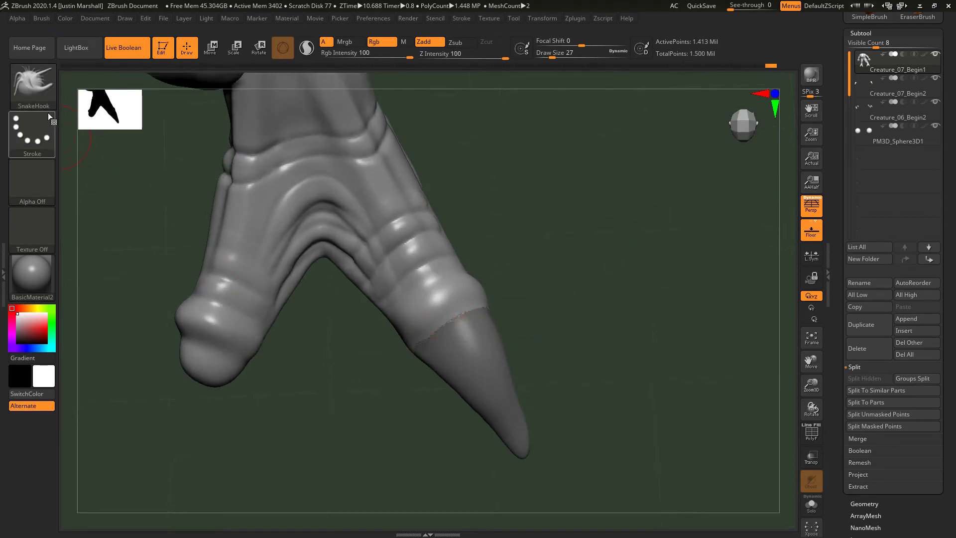
left_click(41, 98)
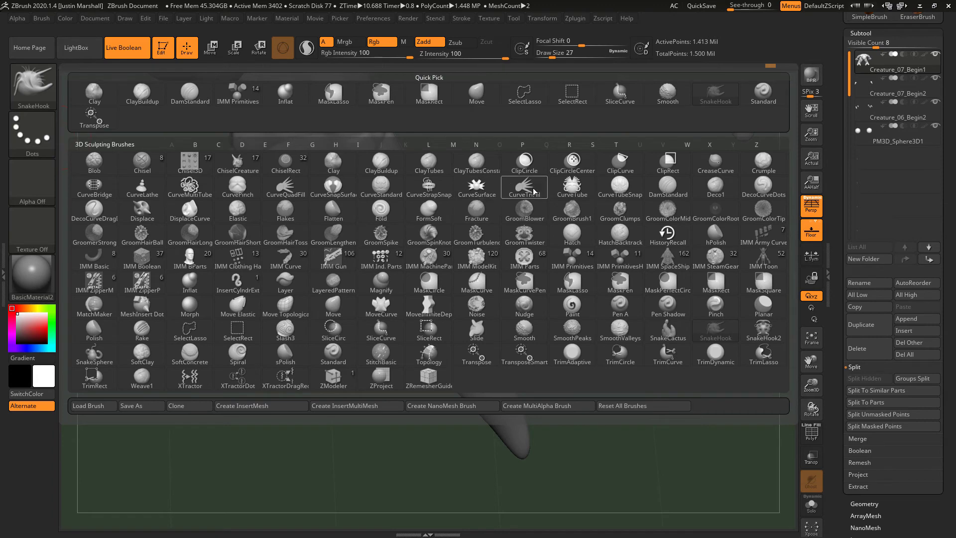
left_click(381, 162)
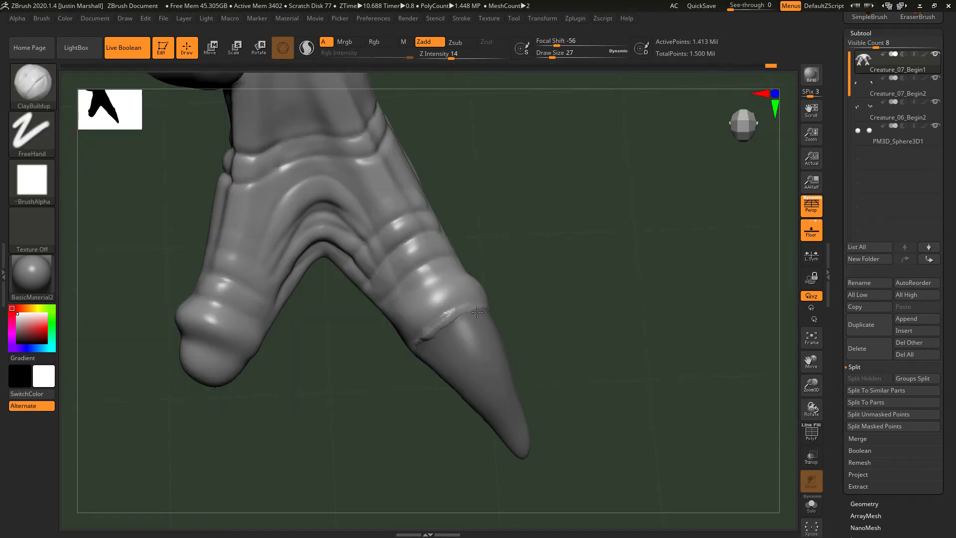
mouse_move(513, 311)
left_mouse_down()
mouse_move(441, 329)
mouse_move(497, 307)
left_mouse_up()
left_click(543, 254, "ctrl")
left_click(542, 254, "ctrl")
right_click_drag(534, 314, 487, 315)
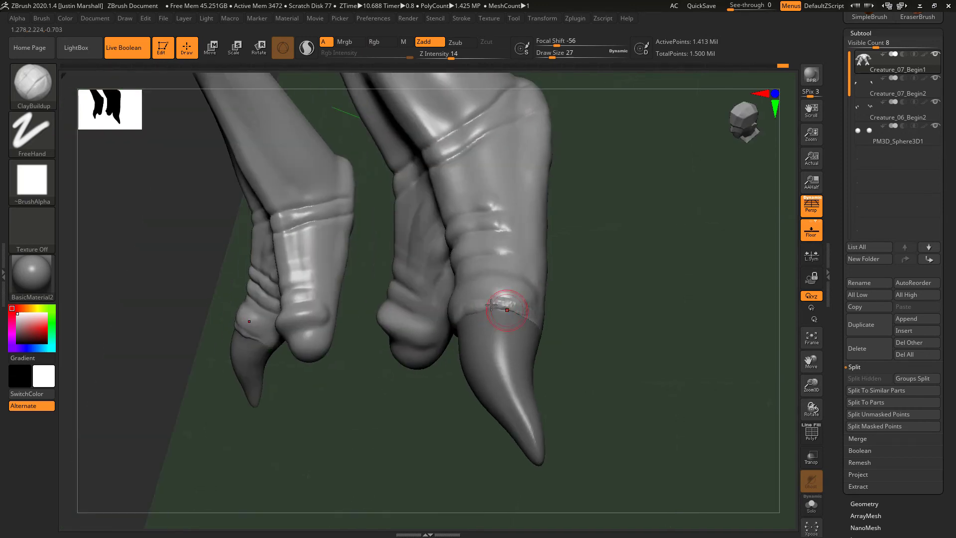
- Continue the skin rim around the inner side and underside of the claw's base, smoothing it into the toe
left_click_drag(562, 325, 485, 307)
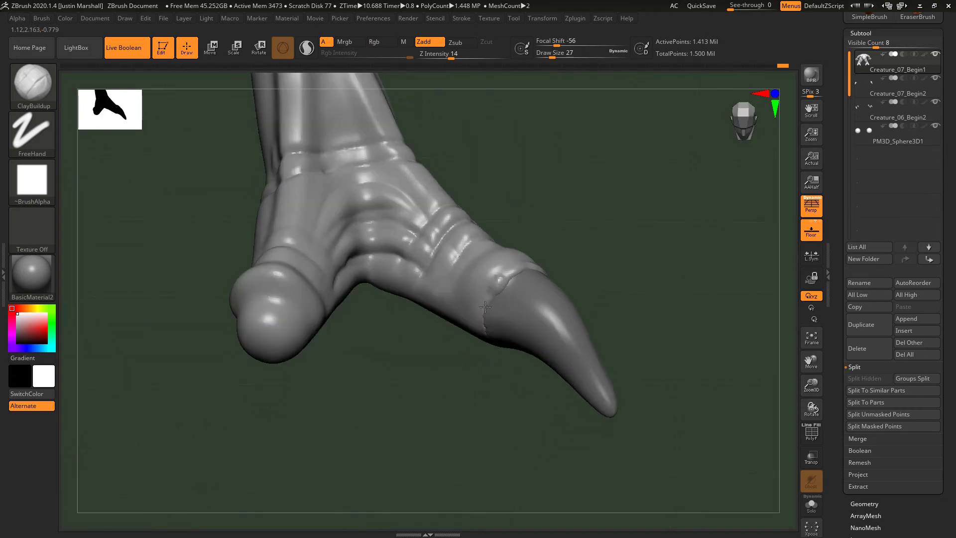
key("shift")
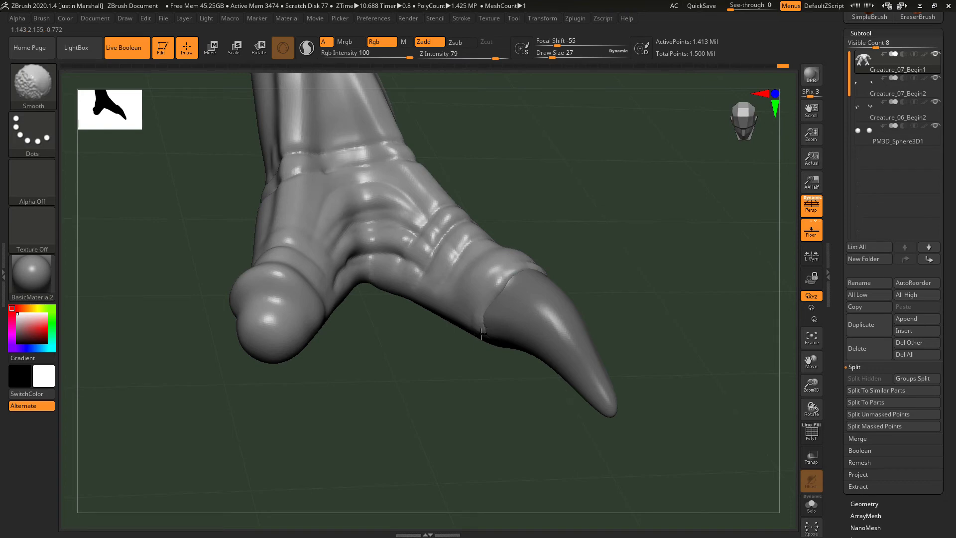
right_click_drag(481, 333, 489, 304)
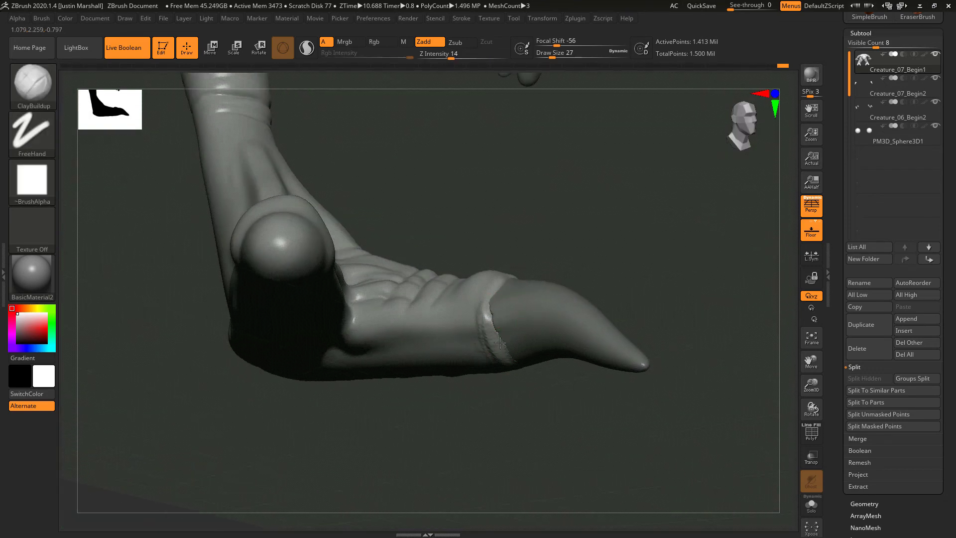
key("shift")
left_click_drag(514, 351, 478, 310)
key("shift")
mouse_move(538, 348)
right_mouse_down()
mouse_move(602, 350)
mouse_move(536, 274)
right_mouse_up()
- Build up the front of the knees with ClayBuildup at draw size 116 and smooth the added form
right_click_drag(565, 334, 387, 387)
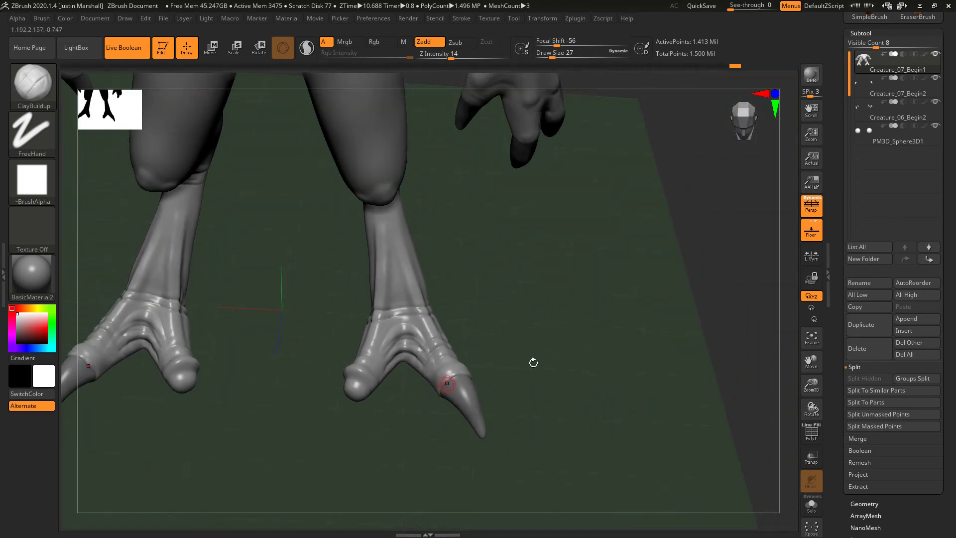
right_click_drag(533, 362, 448, 251)
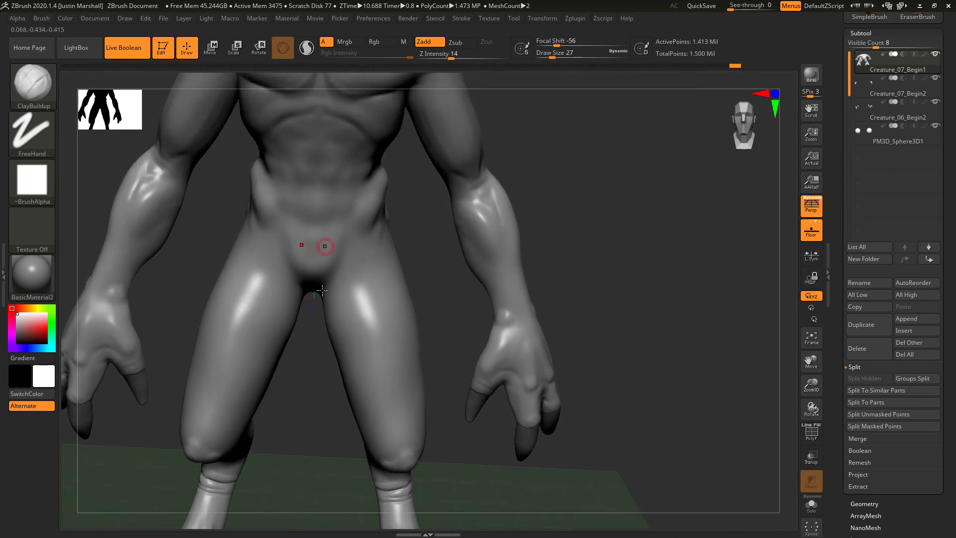
right_click_drag(445, 283, 410, 198, "alt")
right_click_drag(414, 276, 418, 244)
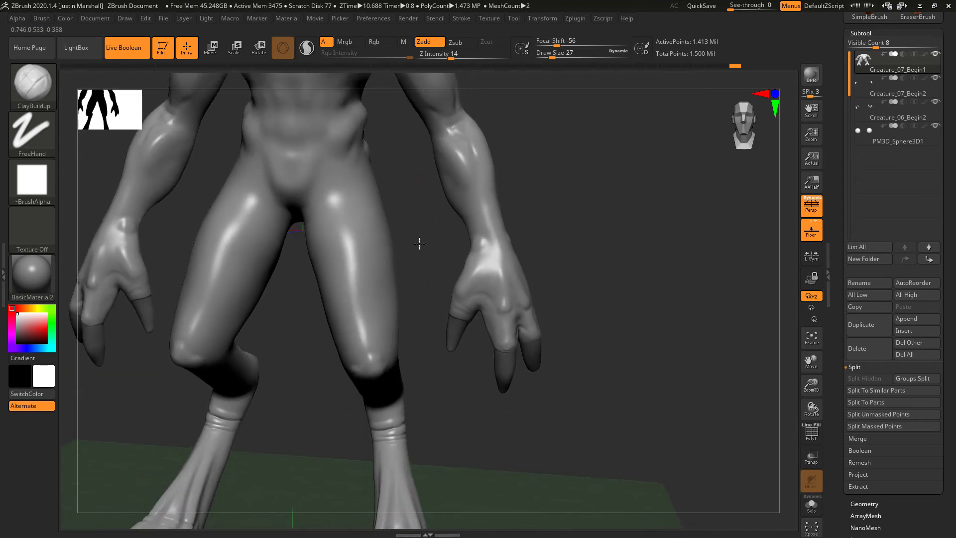
left_click(32, 83)
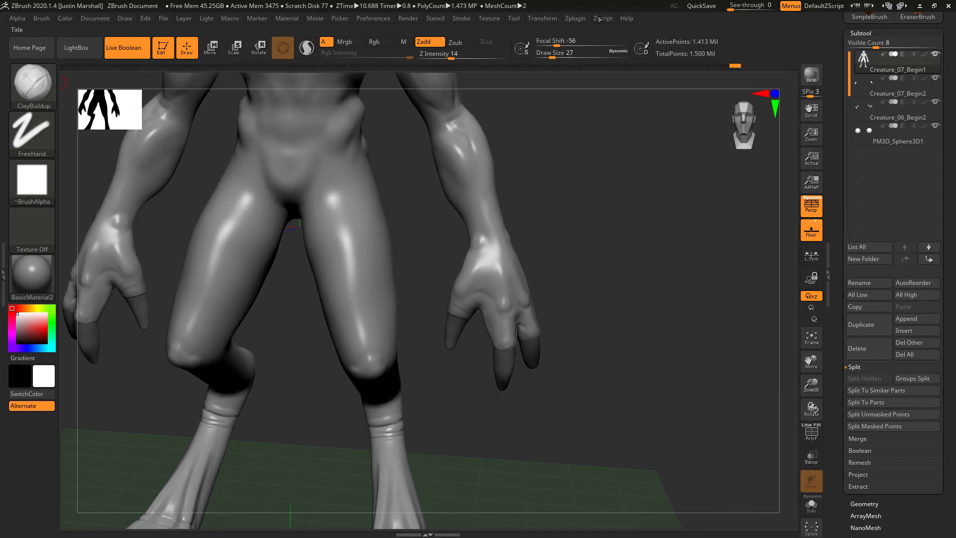
left_click_drag(554, 57, 568, 57)
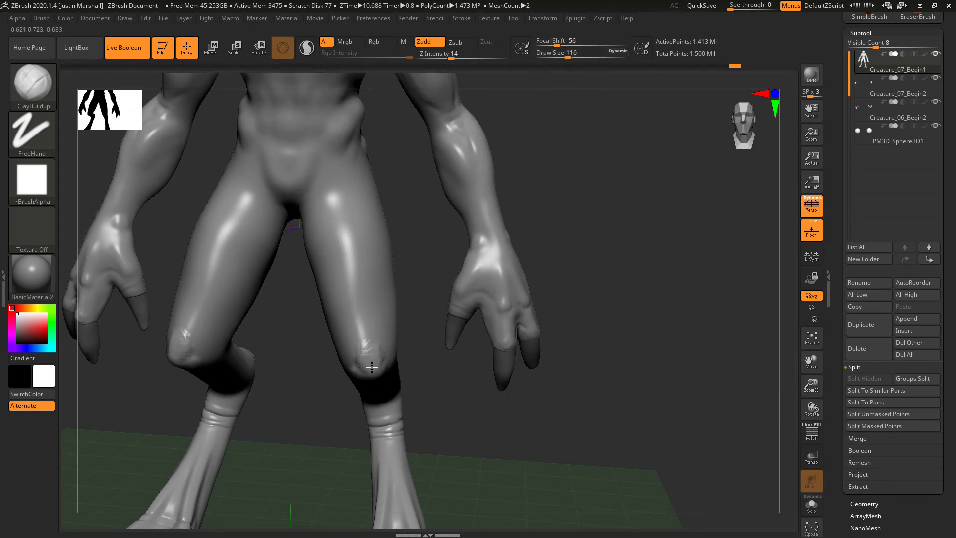
left_click_drag(373, 365, 369, 352, "shift")
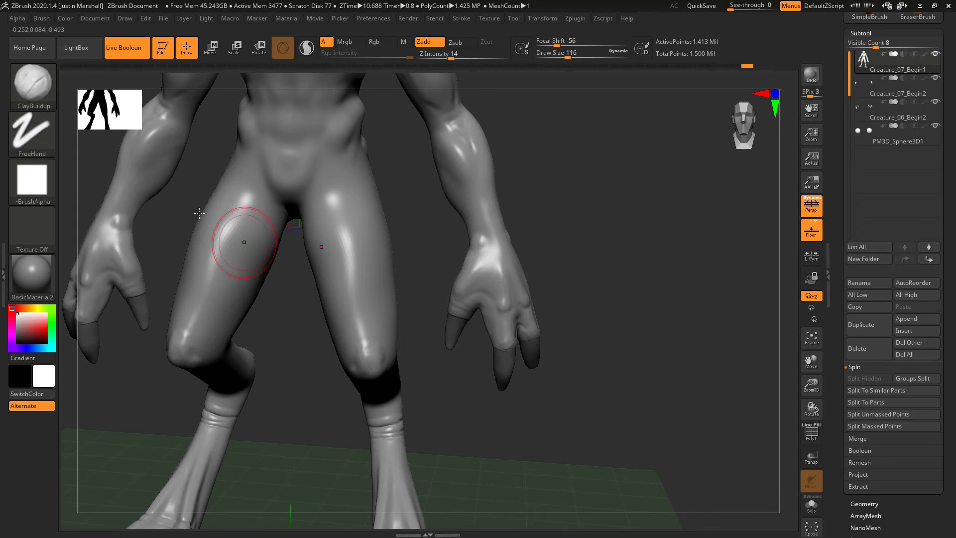
- Carve vertical muscle creases down the front of the thighs above the kneecaps with the DamStandard brush and soften them
left_click(32, 85)
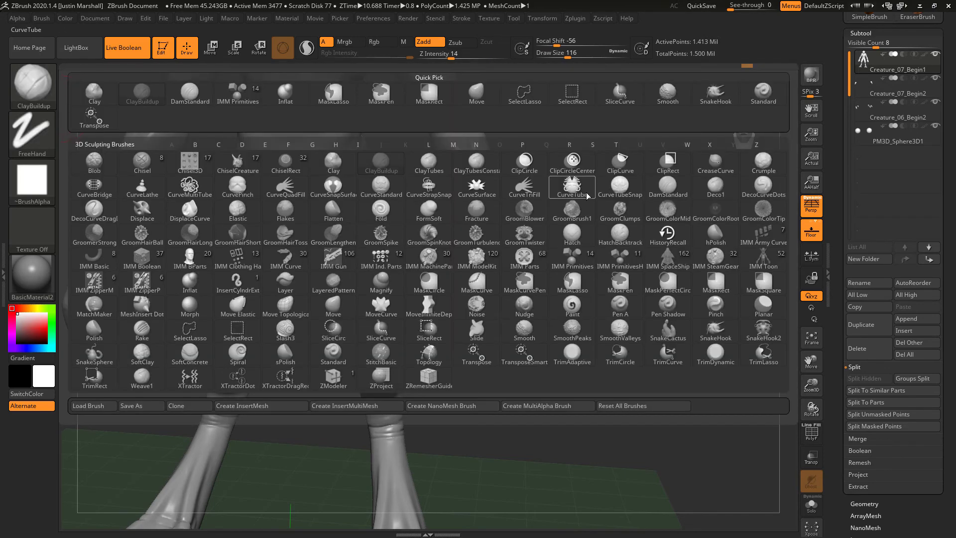
left_click(663, 187)
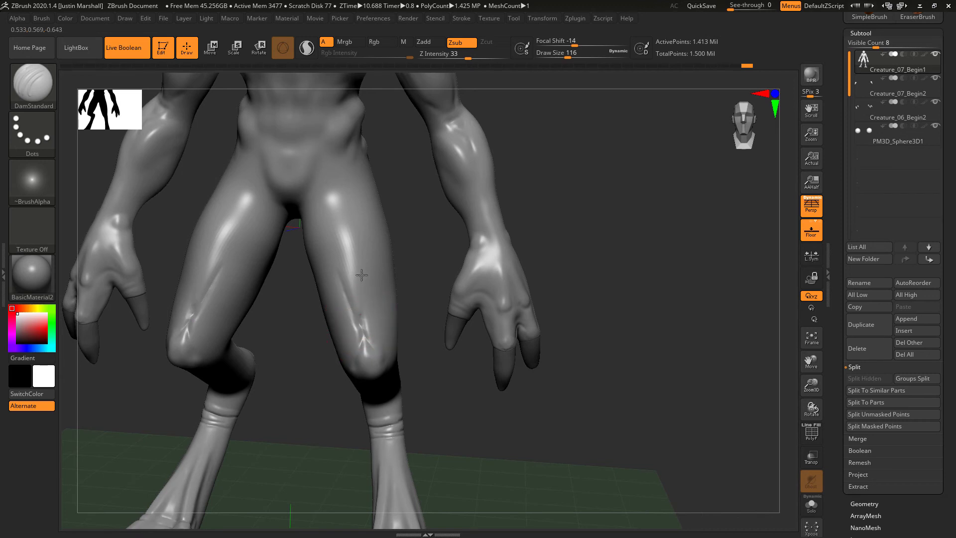
left_click_drag(361, 275, 366, 351)
left_click_drag(424, 329, 522, 309)
left_click_drag(348, 318, 362, 343)
left_click_drag(518, 368, 375, 414)
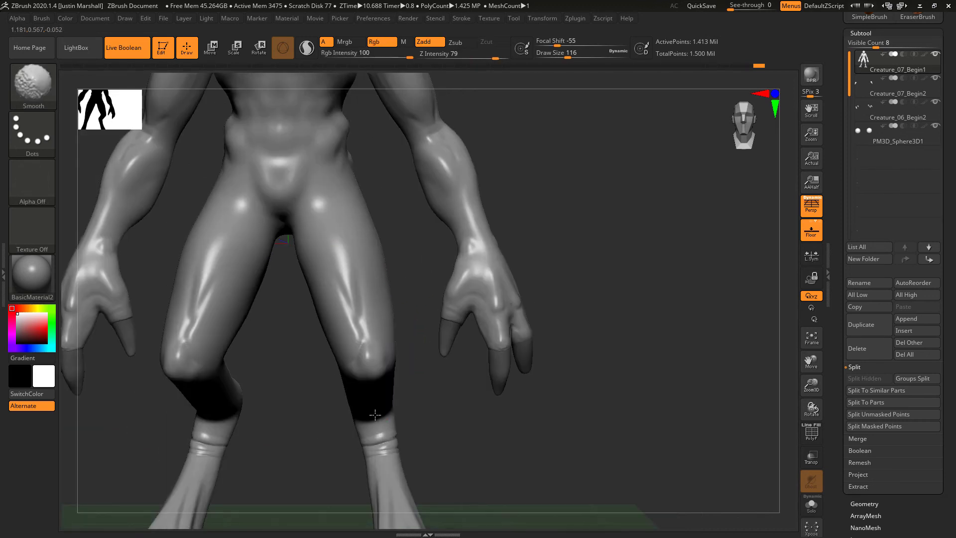
- Carve skin folds beneath the kneecaps and a crease along the outer thigh with DamStandard at draw size 116
left_click_drag(411, 375, 417, 326)
left_click_drag(365, 389, 397, 372)
mouse_move(434, 408)
left_mouse_down()
mouse_move(427, 432)
mouse_move(380, 441)
left_mouse_up()
mouse_move(437, 300)
left_mouse_down()
mouse_move(401, 319)
mouse_move(438, 269)
left_mouse_up()
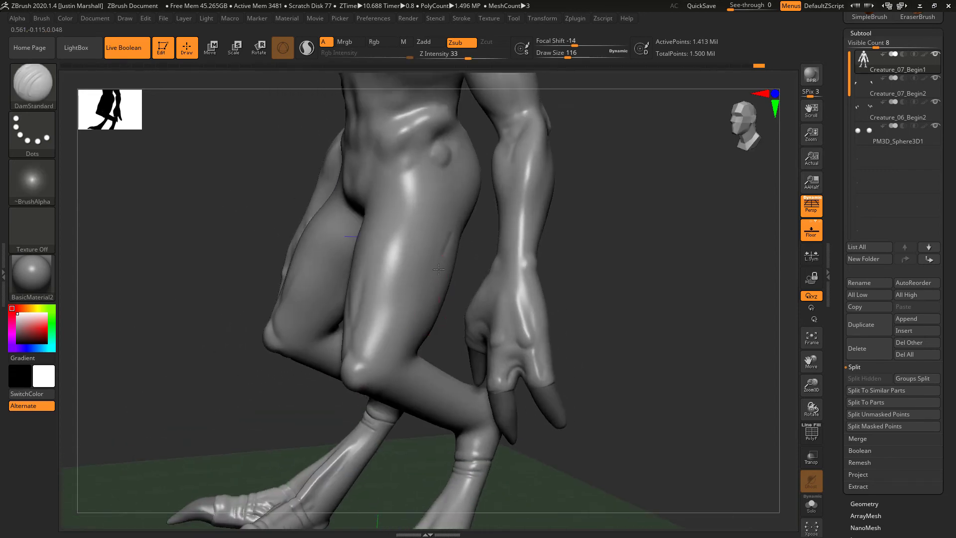
key("shift")
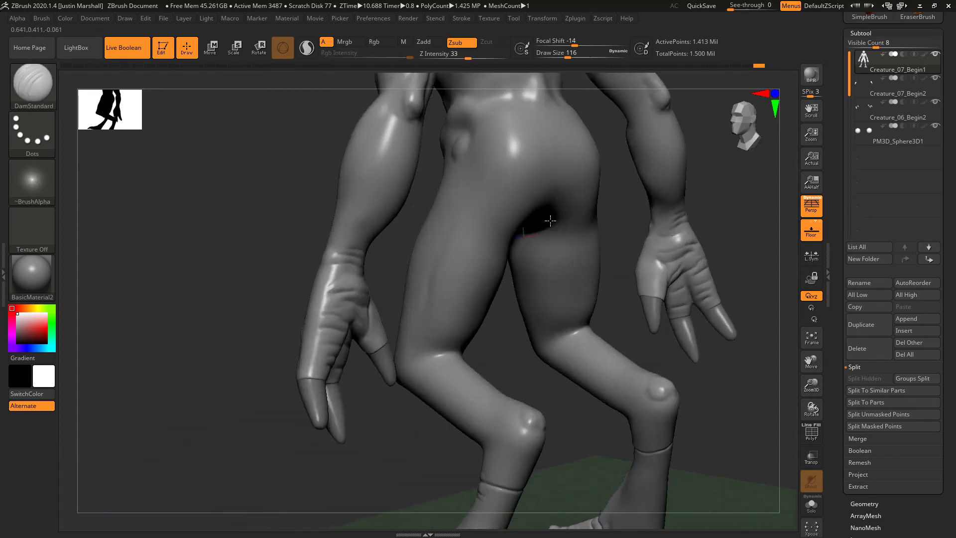
- Carve a horizontal bend crease across the back of the knees with DamStandard
right_click_drag(550, 221, 478, 249)
left_click_drag(500, 353, 452, 351)
left_click_drag(518, 387, 554, 398)
- Build up raised tendons and small folds around the back of the knees with ClayBuildup at draw size 46, smoothing them
left_click(32, 84)
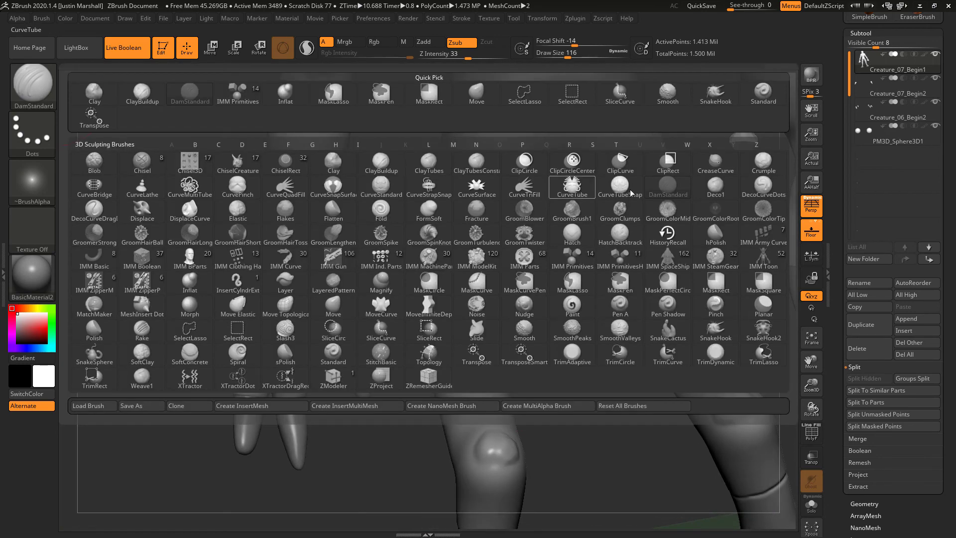
left_click(381, 162)
left_click(556, 53)
left_click_drag(535, 359, 580, 363)
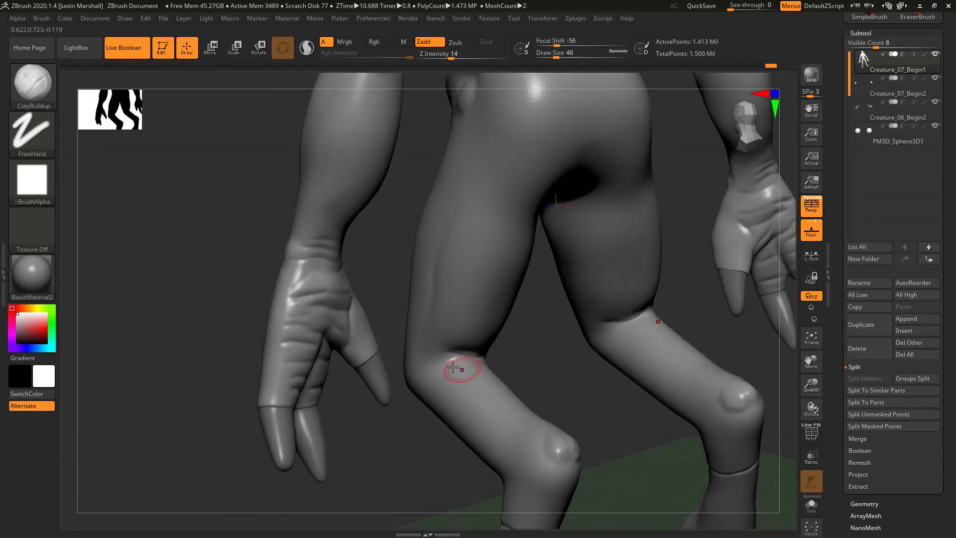
key("shift")
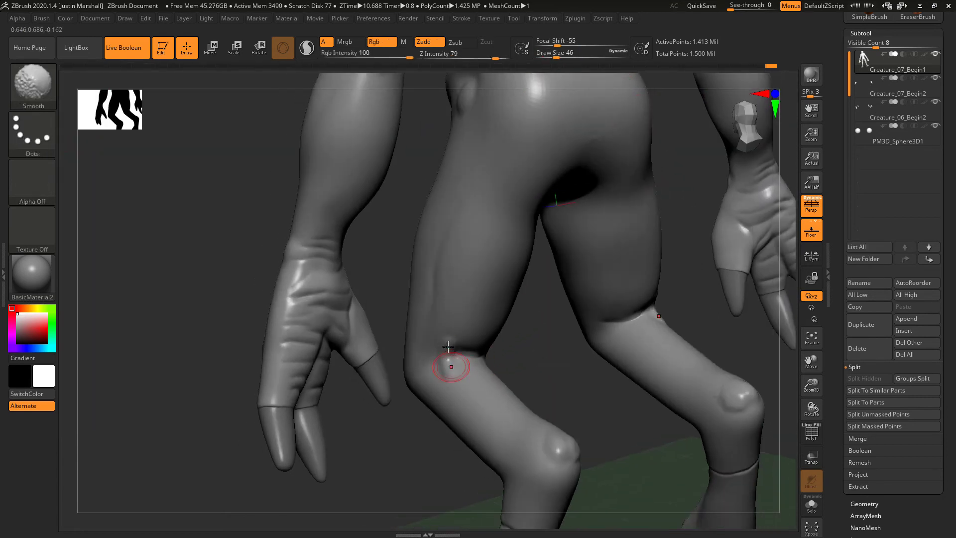
right_click_drag(442, 347, 496, 347)
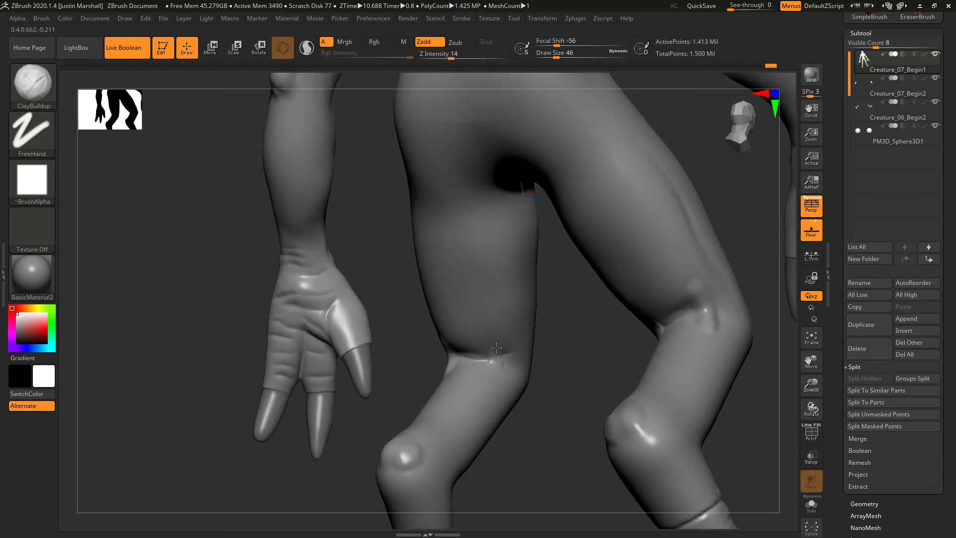
left_click_drag(502, 365, 500, 356, "shift")
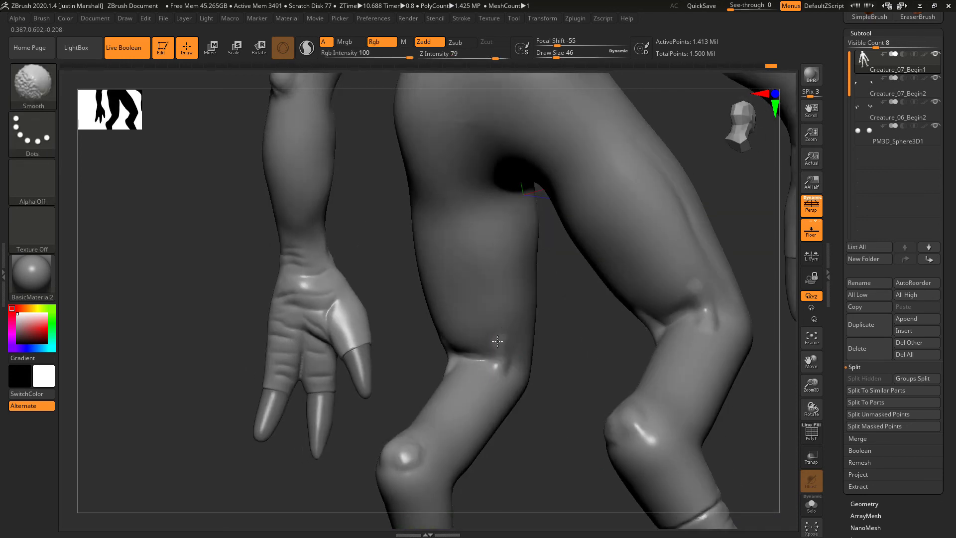
right_click_drag(559, 344, 612, 344)
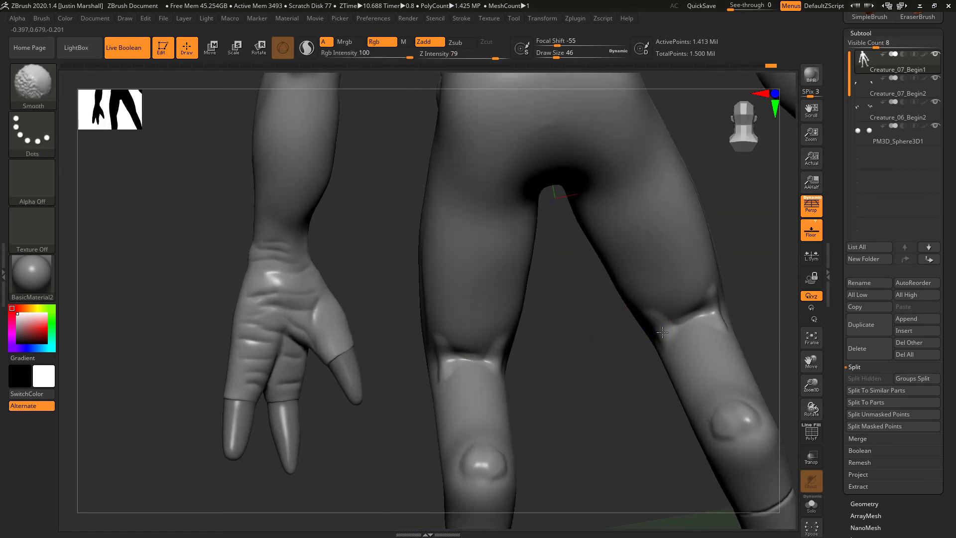
mouse_move(686, 325)
left_mouse_down("shift")
mouse_move(699, 319)
mouse_move(679, 330)
left_mouse_up("shift")
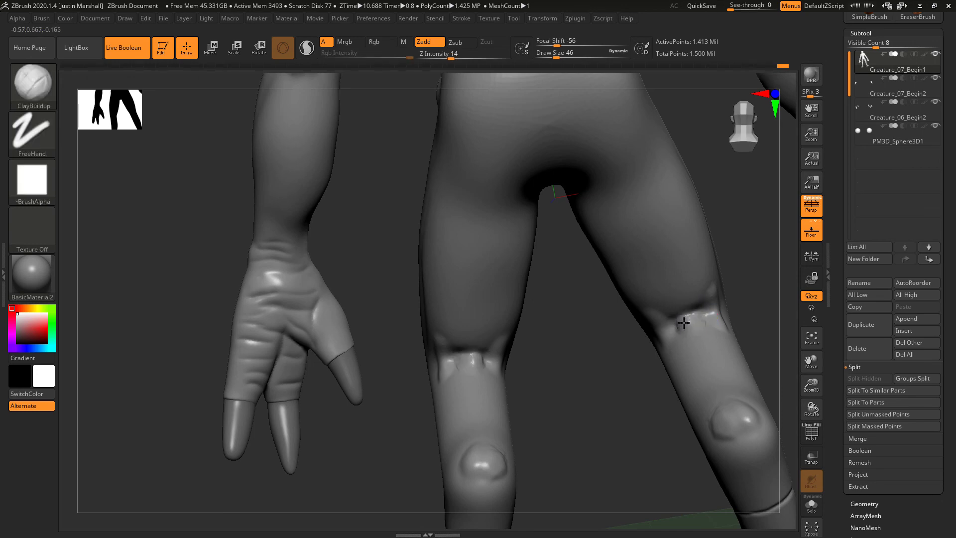
- Adjust the shape of the lower legs between knee and ankle with the Move brush at draw size 177
mouse_move(608, 367)
right_mouse_down()
mouse_move(625, 324)
mouse_move(587, 359)
mouse_move(626, 359)
mouse_move(322, 297)
mouse_move(446, 391)
mouse_move(660, 388)
mouse_move(685, 373)
mouse_move(676, 346)
mouse_move(636, 359)
mouse_move(660, 378)
mouse_move(474, 405)
right_mouse_up()
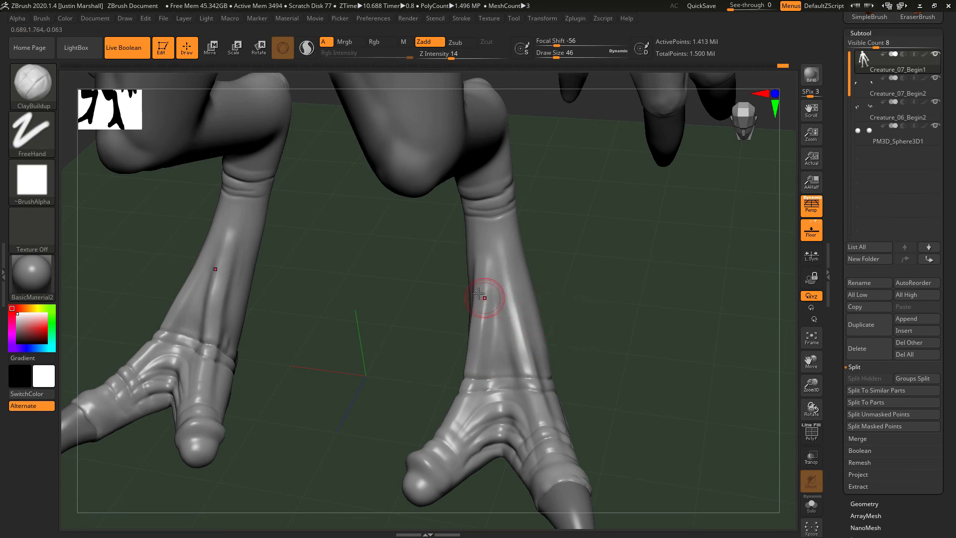
right_click_drag(486, 305, 537, 402)
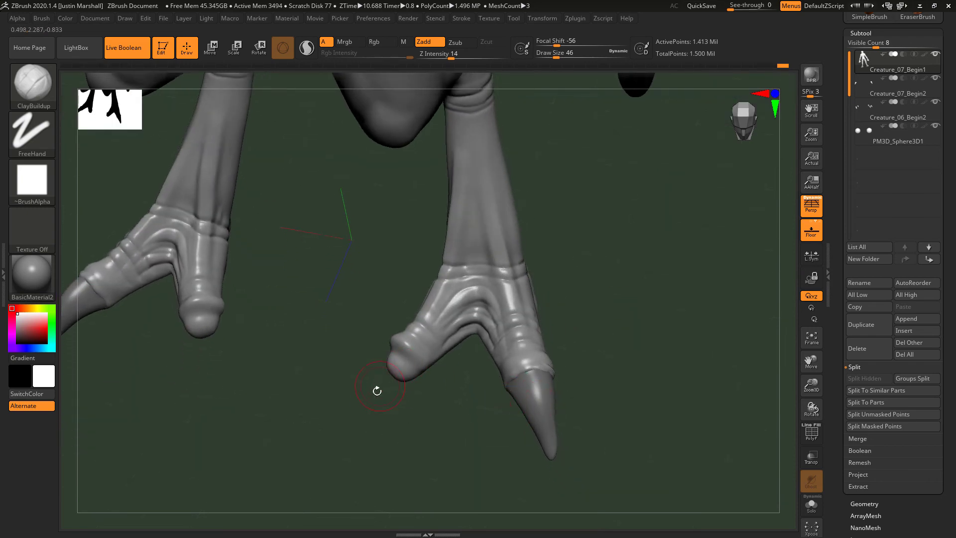
mouse_move(537, 368)
right_mouse_down()
mouse_move(589, 286)
mouse_move(631, 331)
mouse_move(548, 343)
mouse_move(546, 352)
right_mouse_up()
right_click_drag(538, 314, 532, 323)
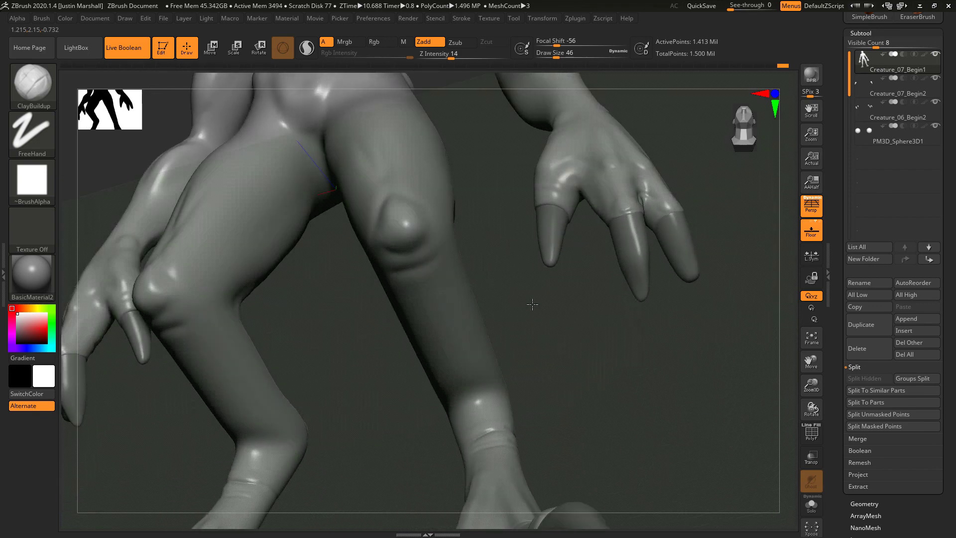
key("b")
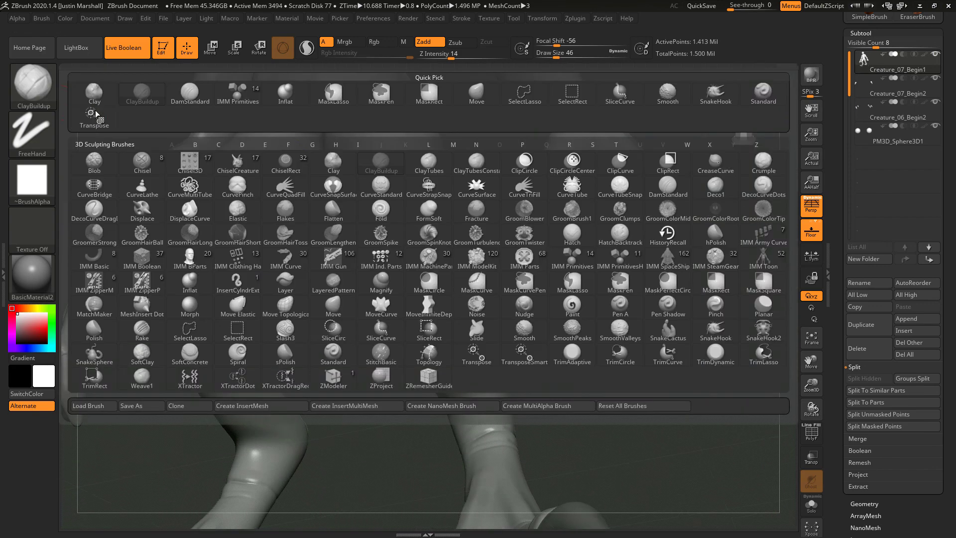
key("m")
key("v")
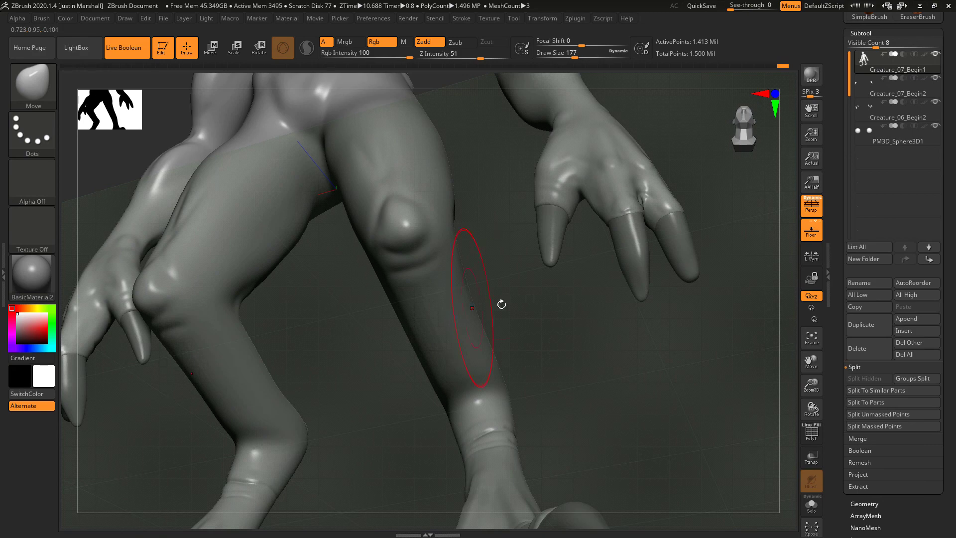
right_click_drag(502, 304, 497, 307)
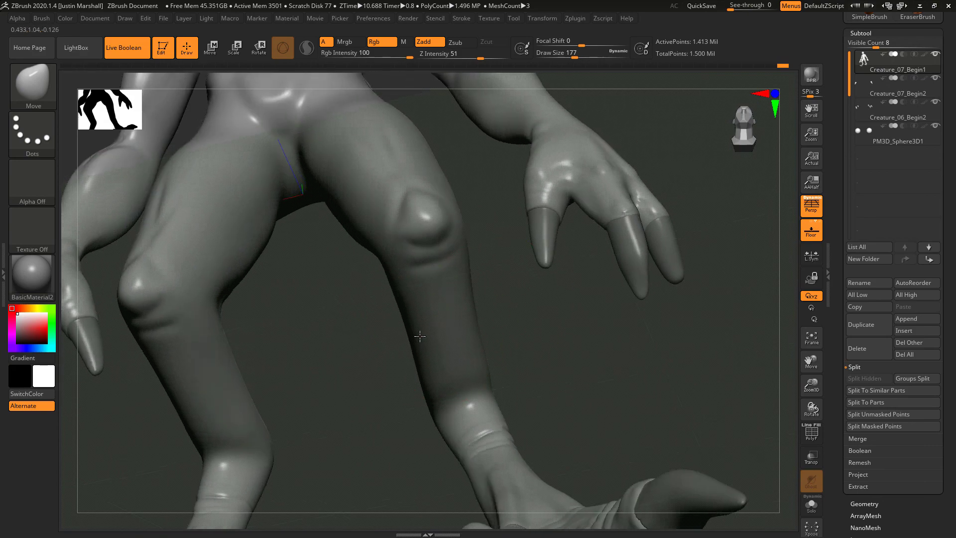
mouse_move(422, 336)
right_mouse_down()
mouse_move(453, 310)
mouse_move(495, 297)
mouse_move(446, 321)
mouse_move(438, 250)
right_mouse_up()
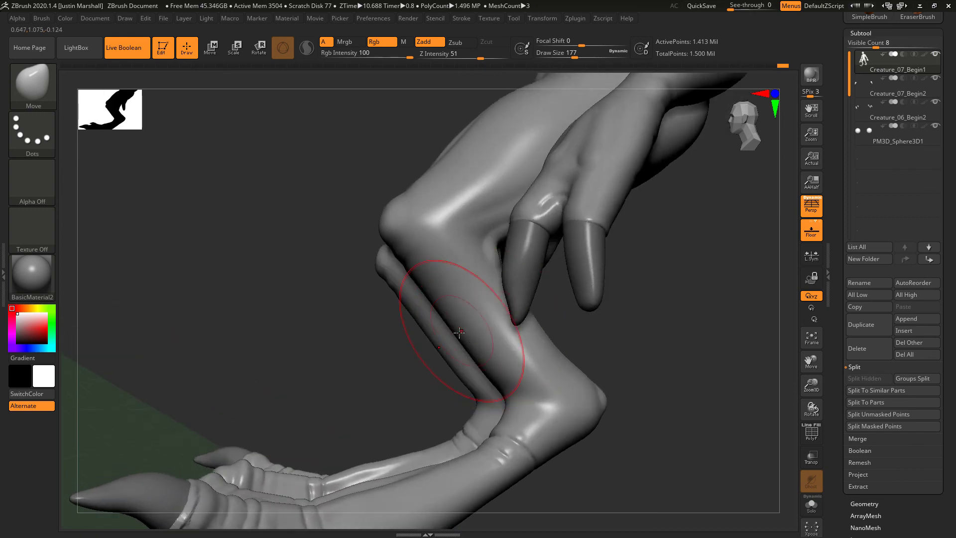
right_click_drag(471, 325, 528, 319)
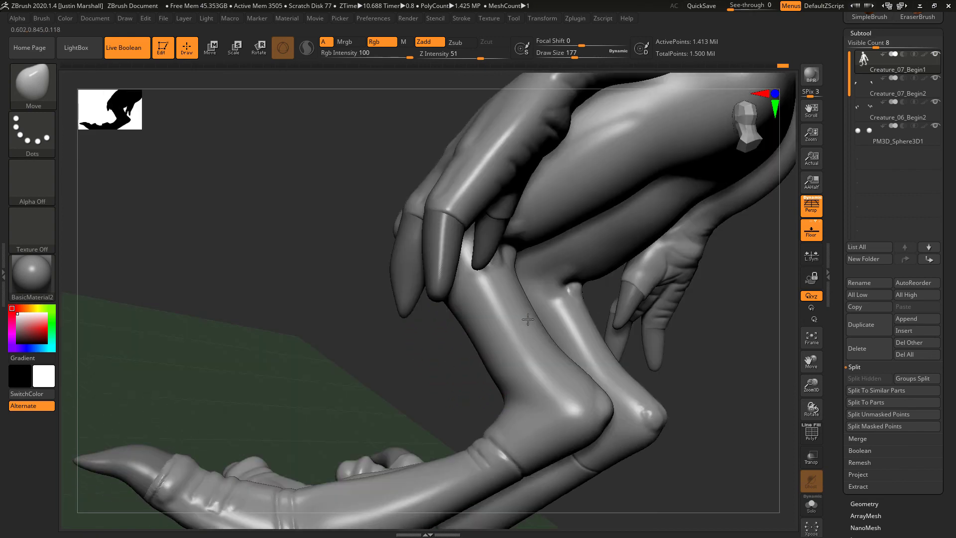
left_click_drag(413, 368, 533, 412)
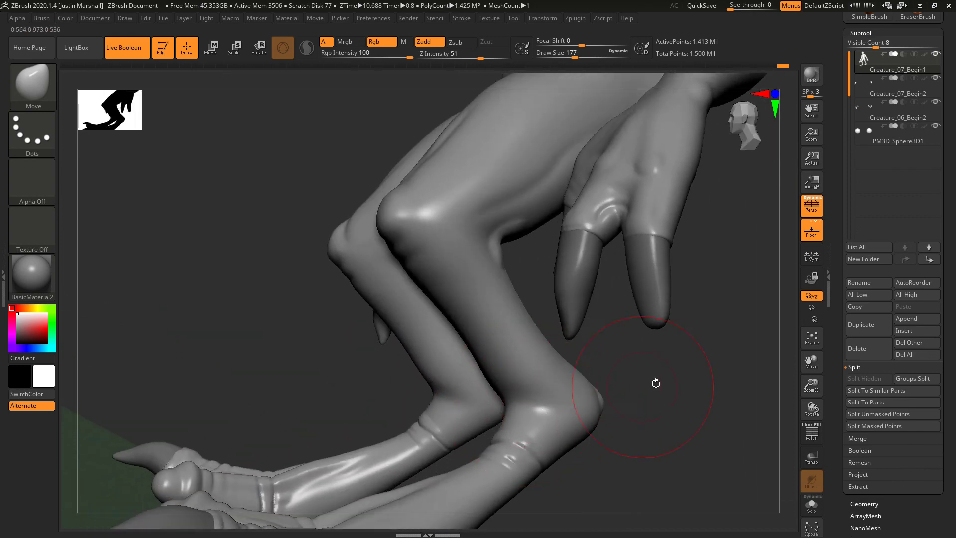
left_click_drag(655, 384, 695, 415)
right_click_drag(694, 415, 644, 298)
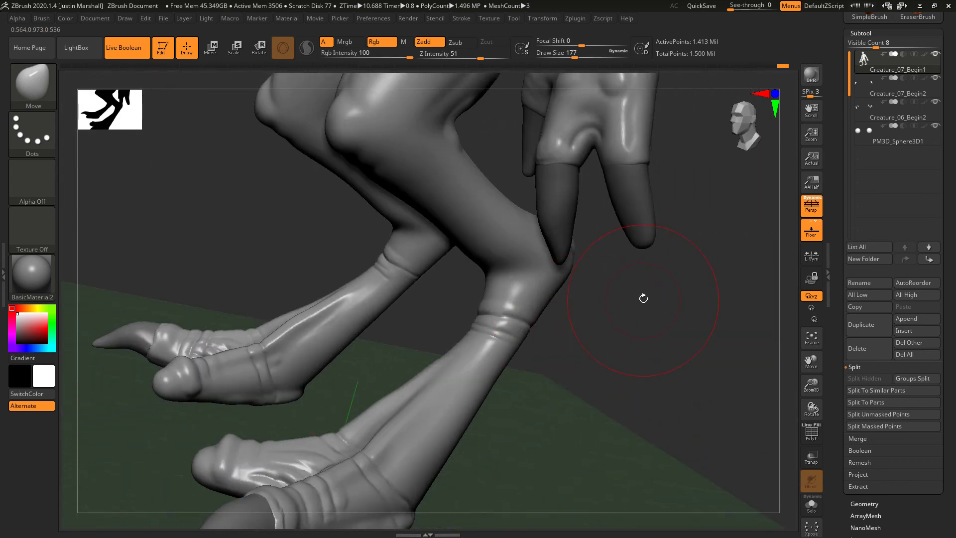
- Hide the floor grid and carve a deep crease across the inner bend of the ankles with DamStandard at draw size 116
key("b")
key("d")
key("s")
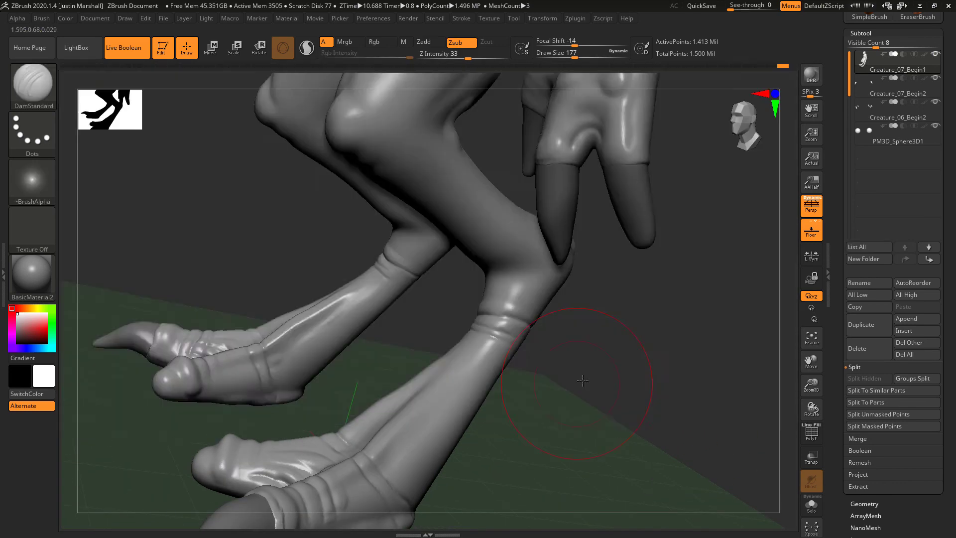
right_click_drag(581, 384, 597, 294)
left_click_drag(575, 63, 571, 62)
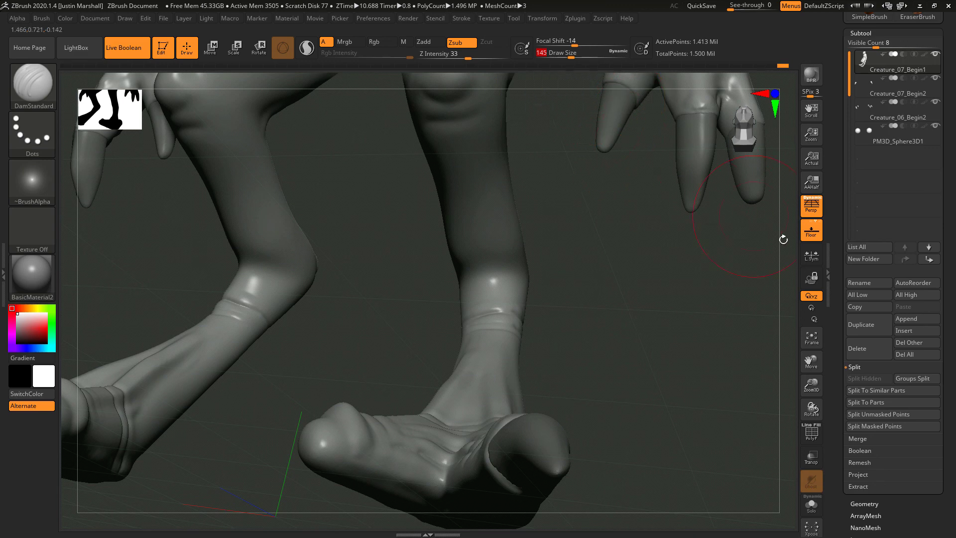
left_click(811, 230)
right_click_drag(590, 295, 583, 287)
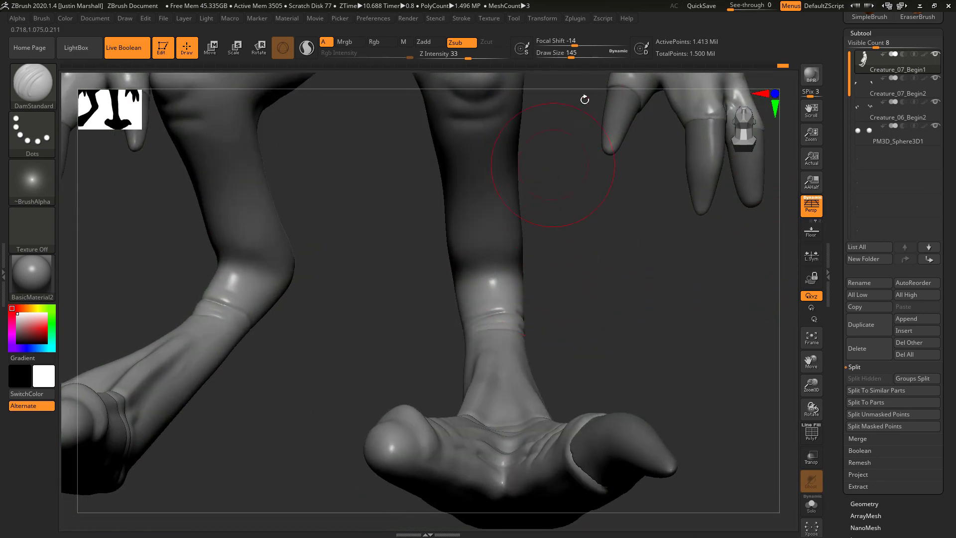
left_click(568, 56)
right_click_drag(554, 209, 542, 269)
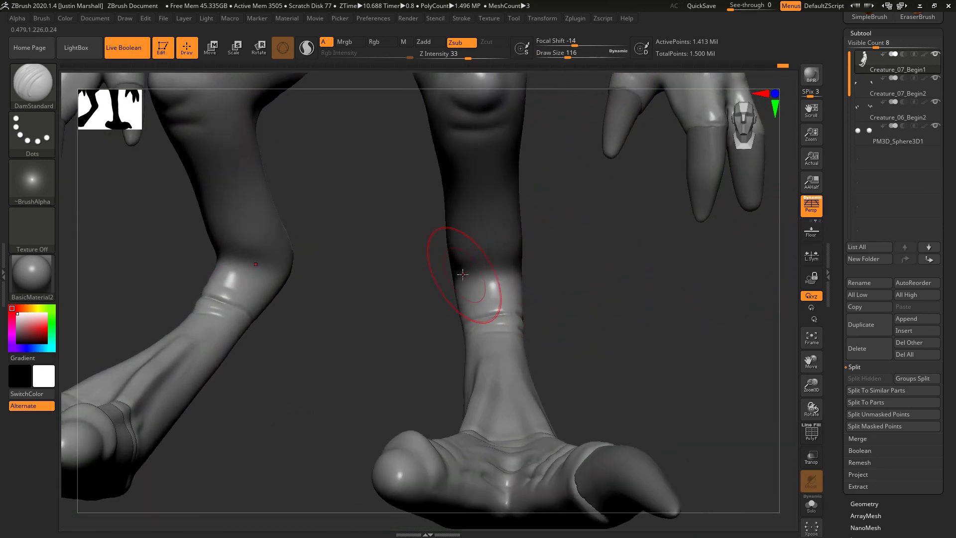
right_click_drag(563, 256, 462, 273)
left_click_drag(462, 269, 502, 251)
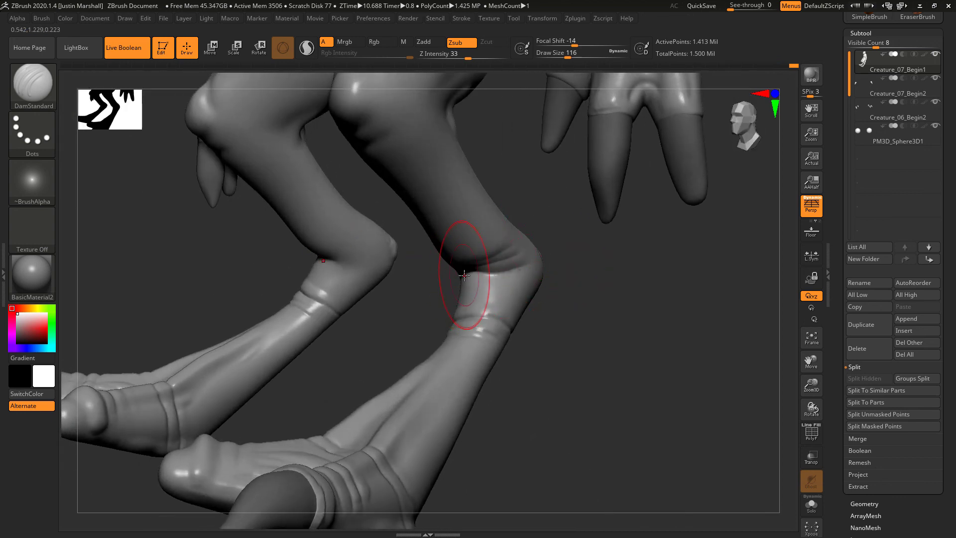
- Add finer skin creases around the ankle bend with DamStandard at draw size 51
mouse_move(596, 277)
left_mouse_down()
mouse_move(508, 278)
mouse_move(583, 276)
mouse_move(585, 181)
left_mouse_up()
left_click_drag(567, 54, 557, 55)
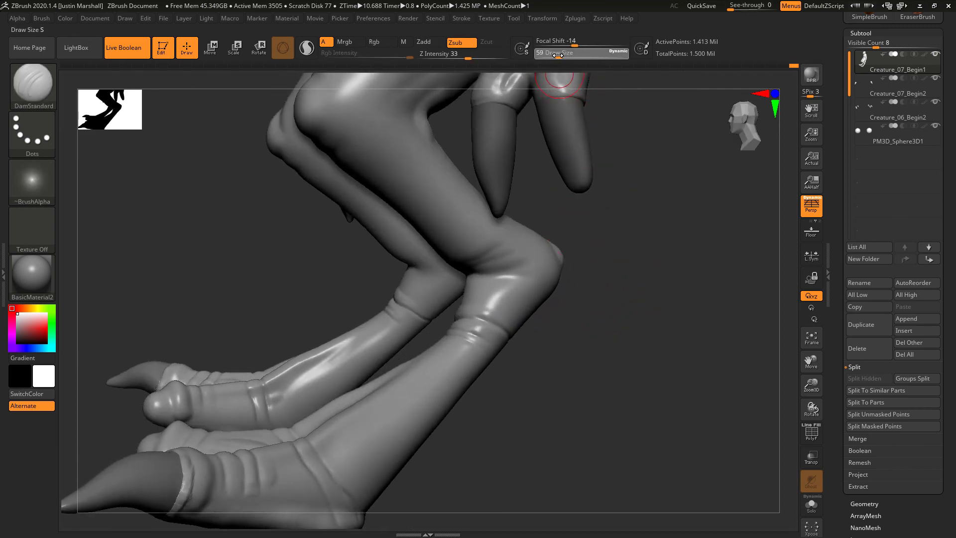
left_click_drag(623, 318, 659, 320)
left_click_drag(493, 273, 527, 261)
right_click_drag(525, 271, 484, 405, "shift")
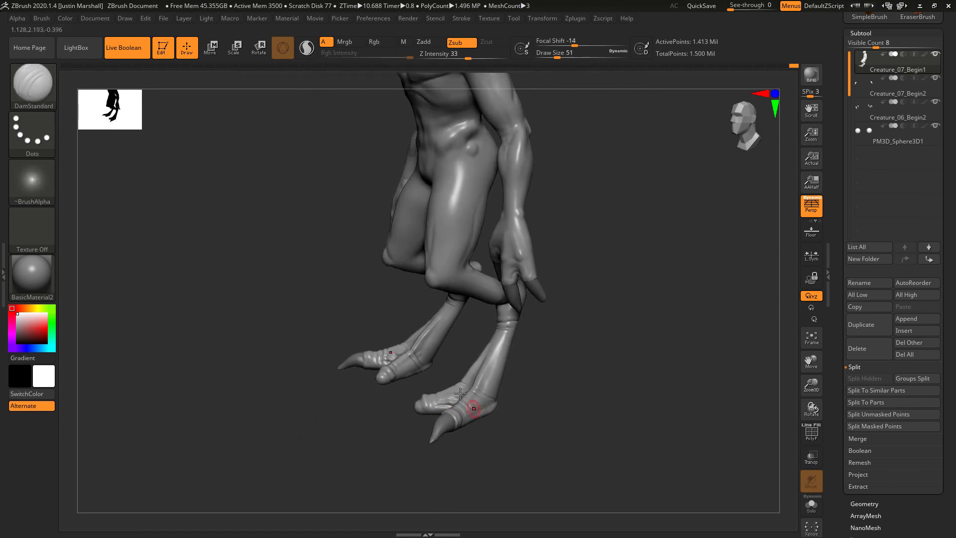
mouse_move(582, 310)
right_mouse_down()
mouse_move(596, 316)
mouse_move(604, 305)
mouse_move(569, 303)
right_mouse_up()
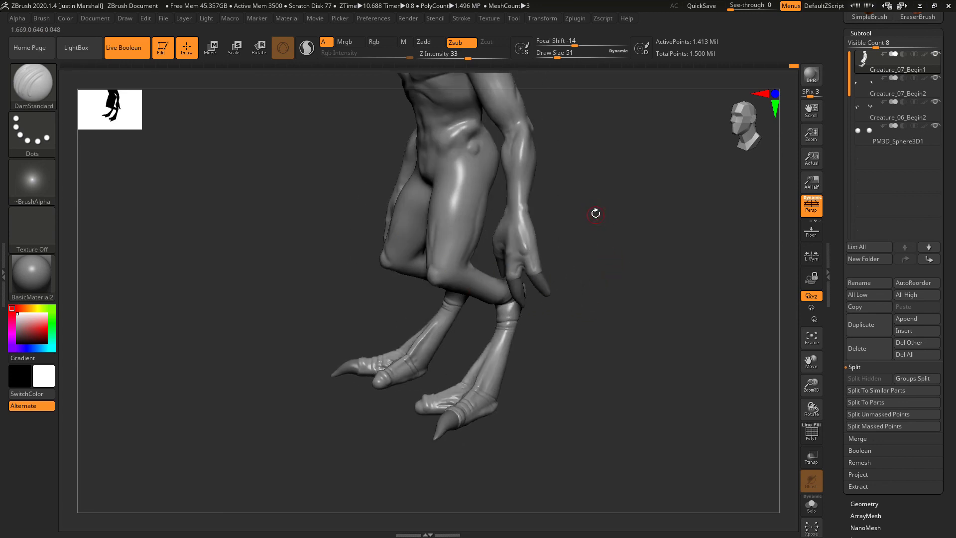
right_click_drag(608, 202, 595, 277, "alt")
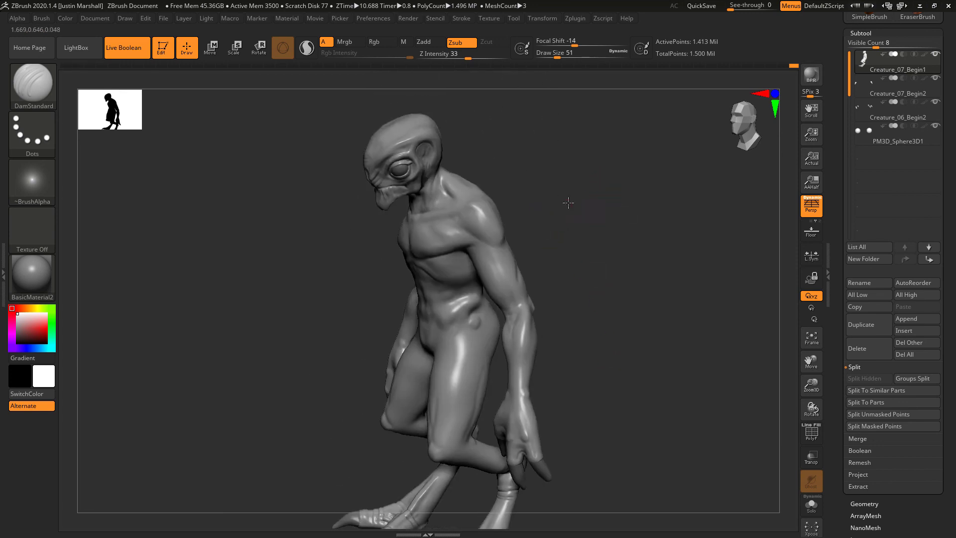
right_click_drag(568, 202, 483, 157)
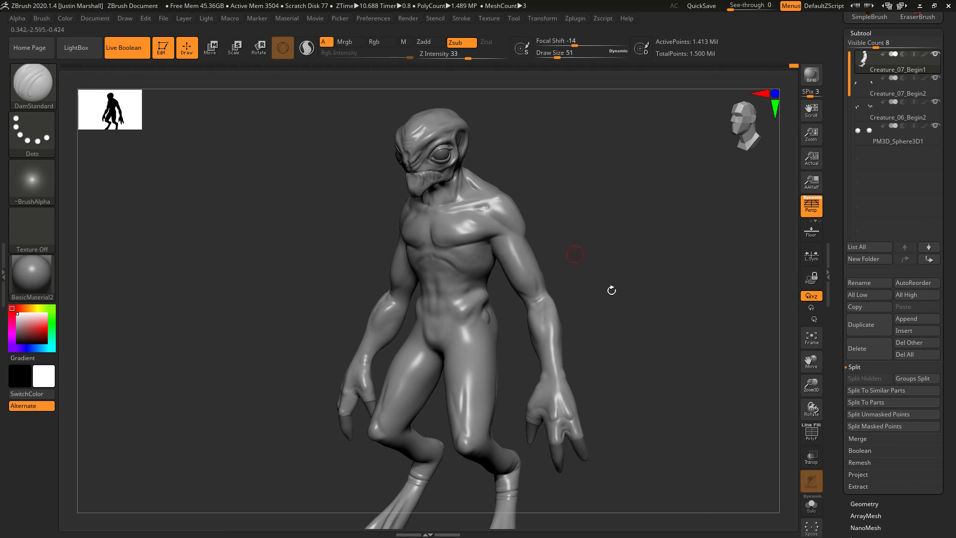
right_click_drag(633, 327, 643, 266, "alt")
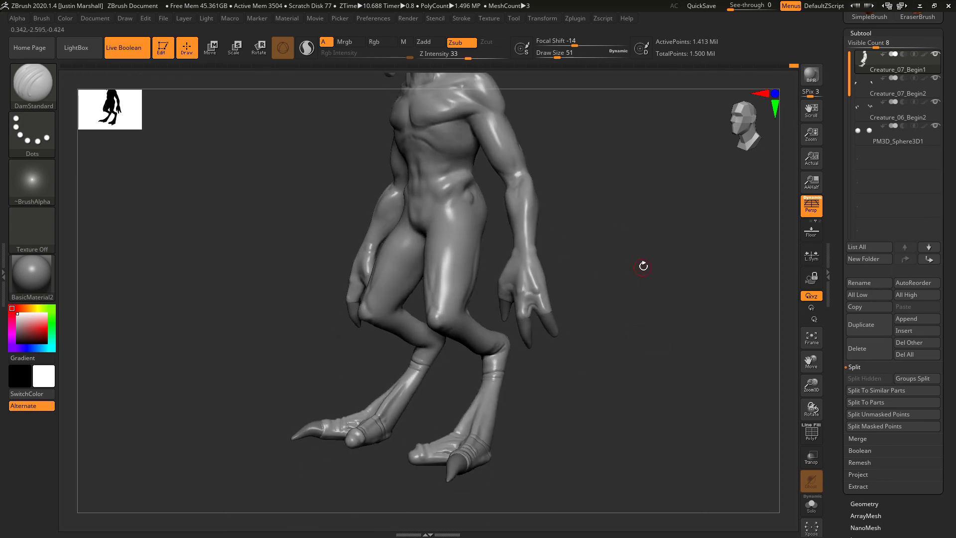